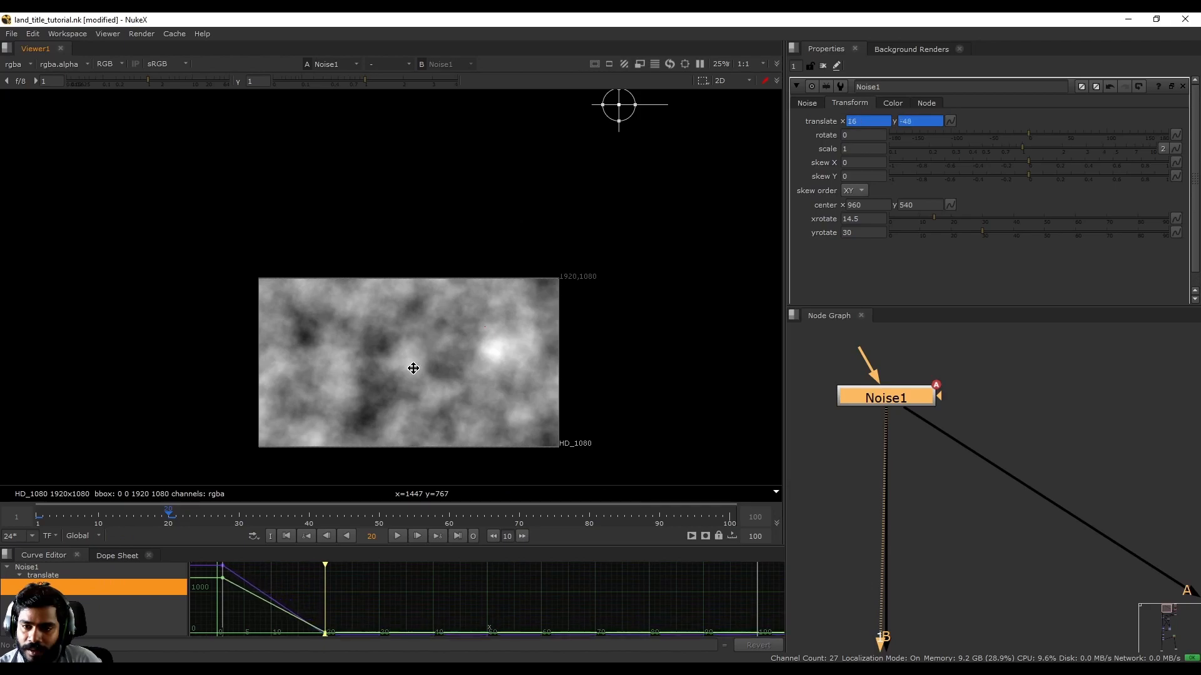
Step: Reposition Noise1's transform handle at frame 20 so translate is x -26, y -6
{"action": "scroll", "coordinate": [600, 280], "scroll_direction": "down", "scroll_amount": 2}
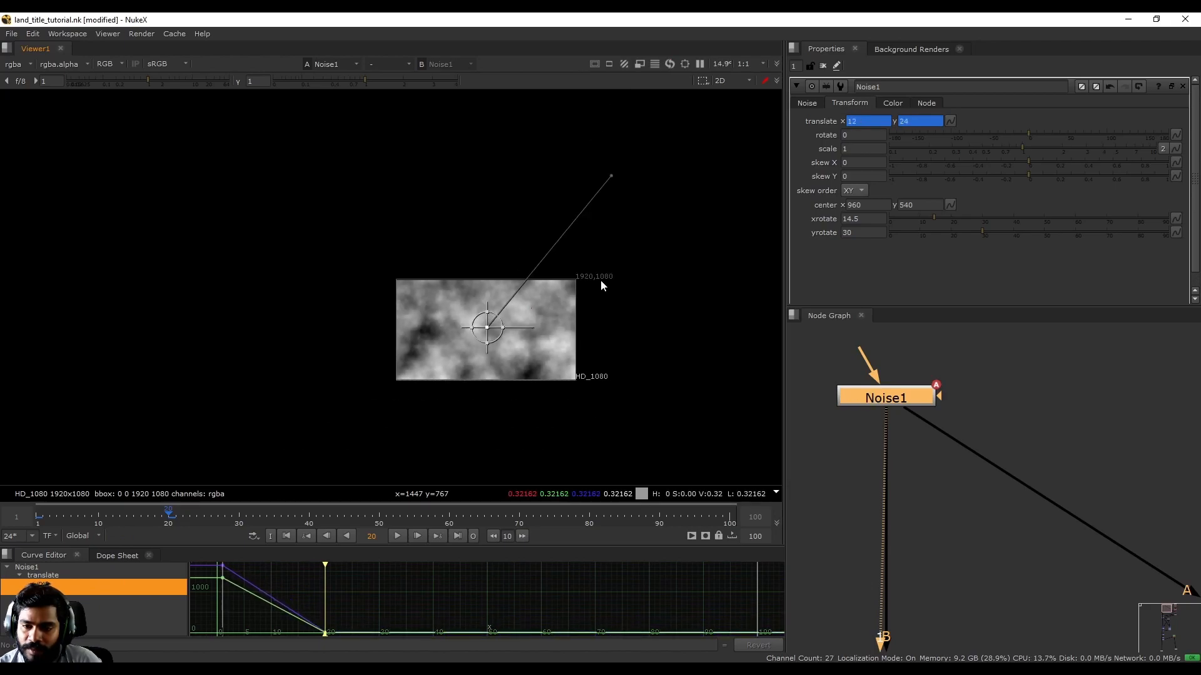
{"action": "scroll", "coordinate": [587, 337], "scroll_direction": "up", "scroll_amount": 4}
{"action": "left_click_drag", "start_coordinate": [443, 319], "coordinate": [436, 326]}
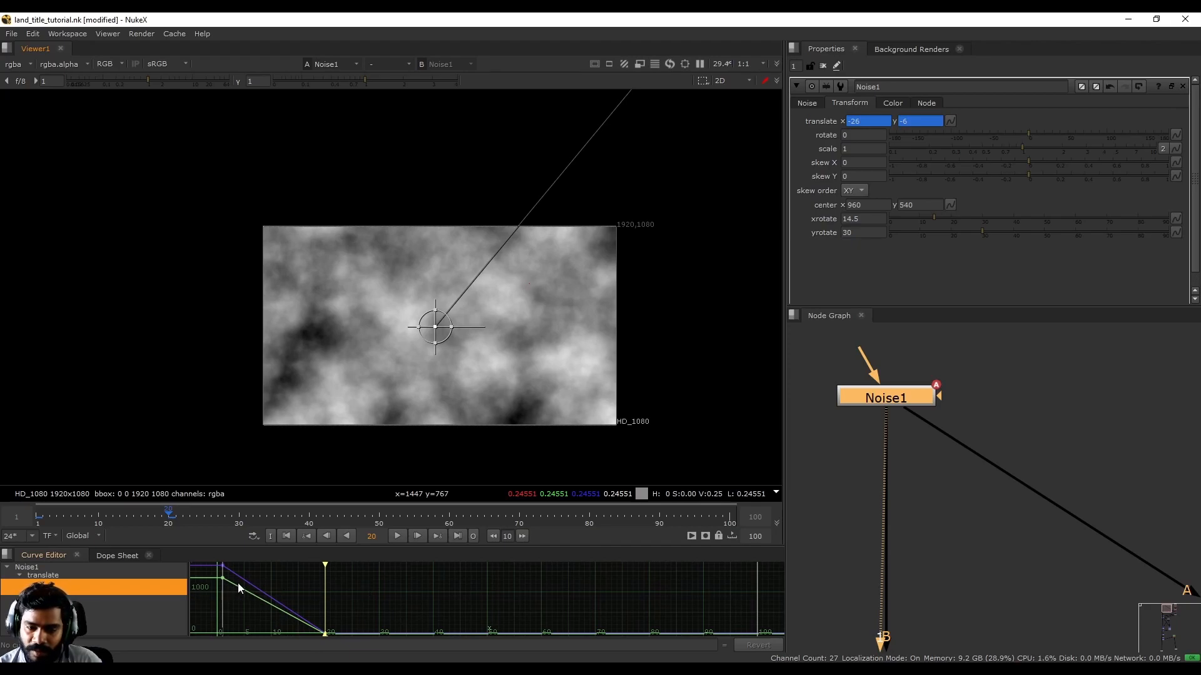
Step: Play the Noise1 translate animation from frame 1 several times to examine how the noise pattern travels
{"action": "left_click", "coordinate": [306, 536]}
{"action": "left_click", "coordinate": [398, 535]}
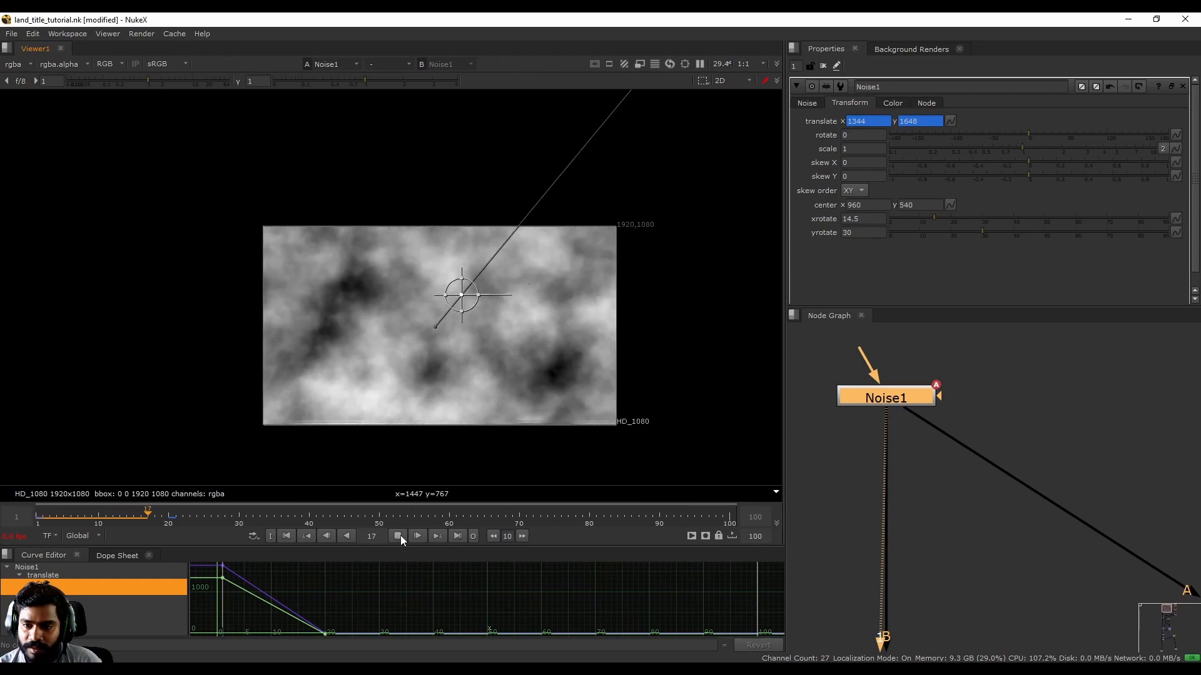
{"action": "left_click", "coordinate": [398, 536]}
{"action": "left_click", "coordinate": [287, 535]}
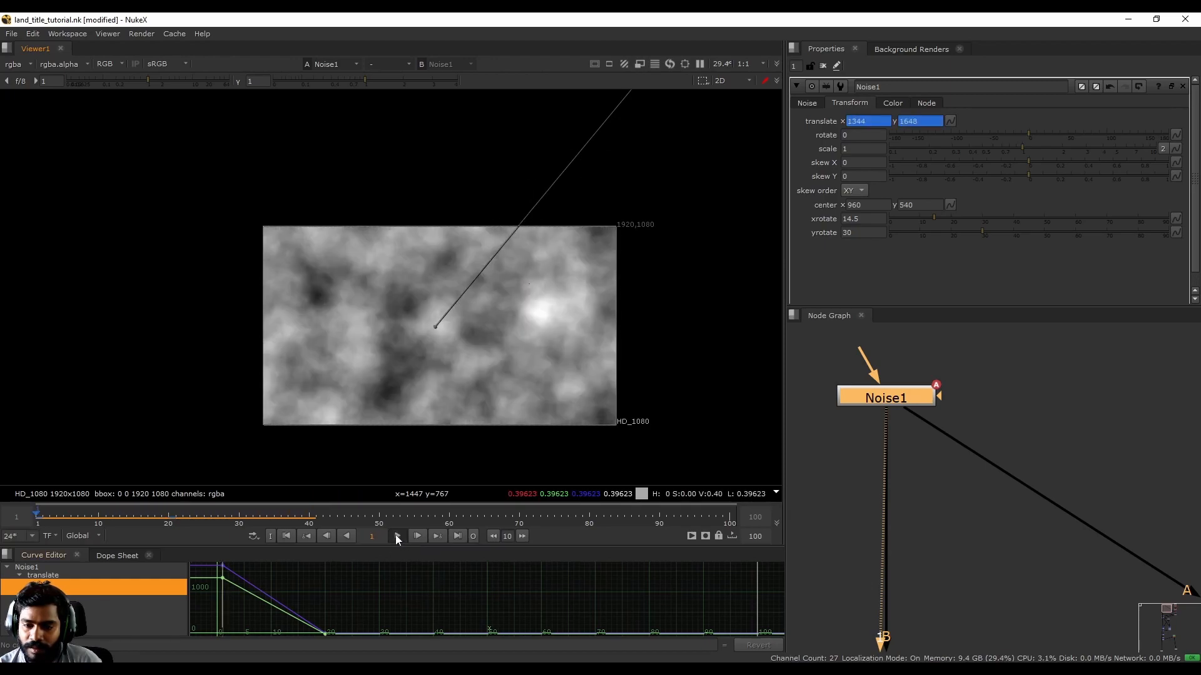
{"action": "left_click", "coordinate": [398, 536]}
{"action": "left_click", "coordinate": [397, 536]}
{"action": "left_click", "coordinate": [286, 536]}
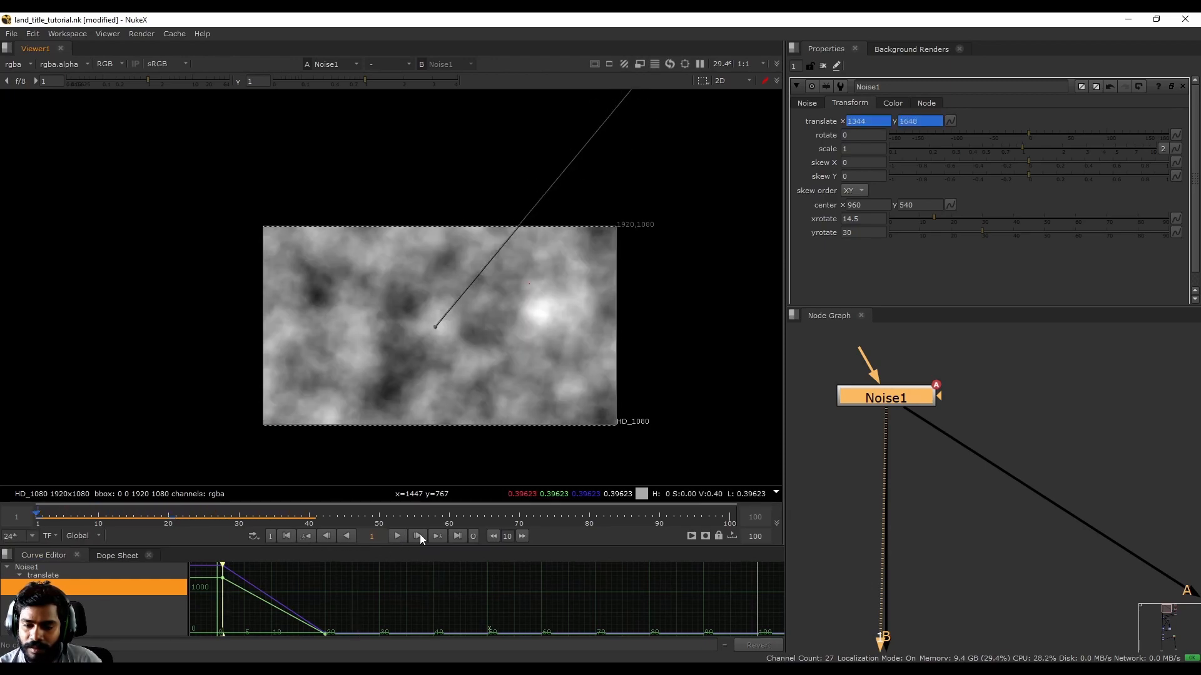
{"action": "left_click", "coordinate": [398, 536]}
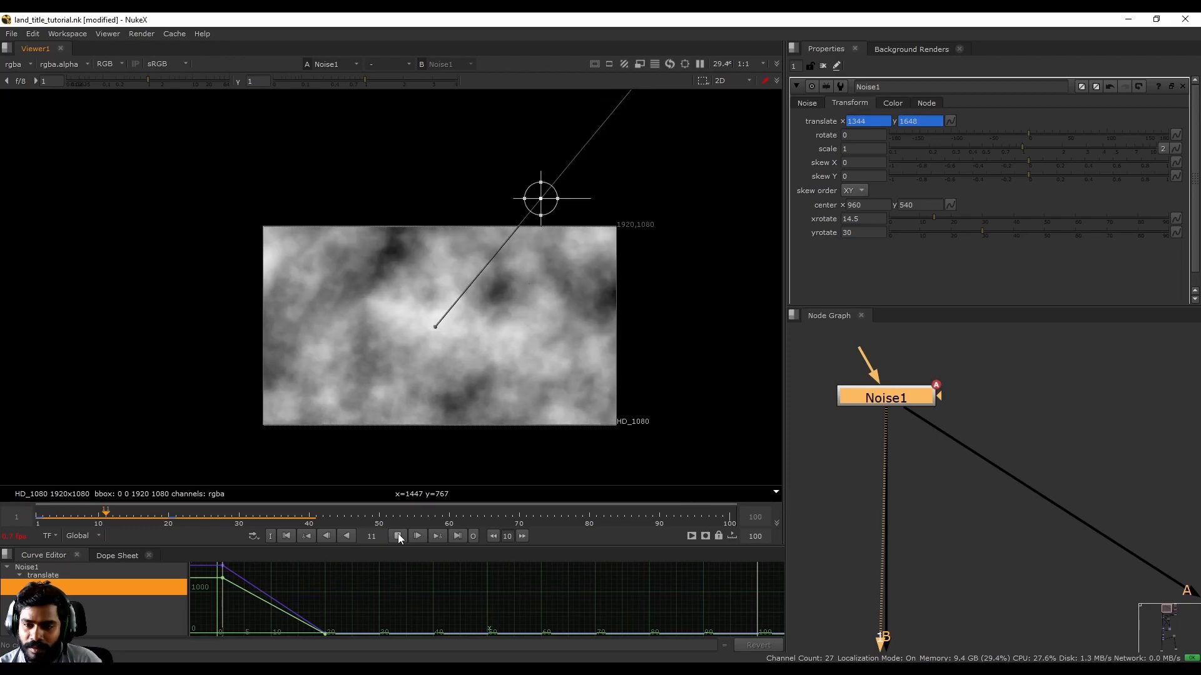
{"action": "left_click", "coordinate": [286, 536]}
Step: Ease the translate x and y curves into the frame 20 keyframes with horizontal tangents and play the result
{"action": "scroll", "coordinate": [417, 591], "scroll_direction": "down", "scroll_amount": 2}
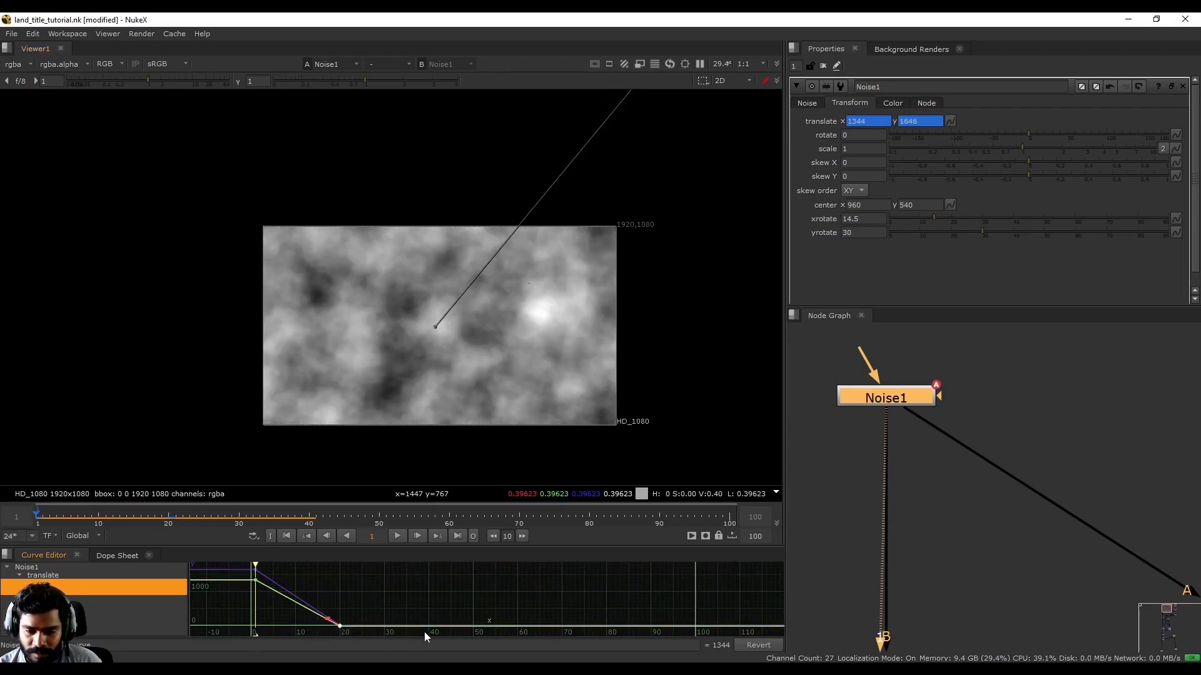
{"action": "left_click_drag", "start_coordinate": [437, 547], "coordinate": [451, 485]}
{"action": "middle_click_drag", "start_coordinate": [388, 289], "coordinate": [235, 294]}
{"action": "left_click", "coordinate": [386, 586]}
{"action": "left_click_drag", "start_coordinate": [316, 533], "coordinate": [369, 636]}
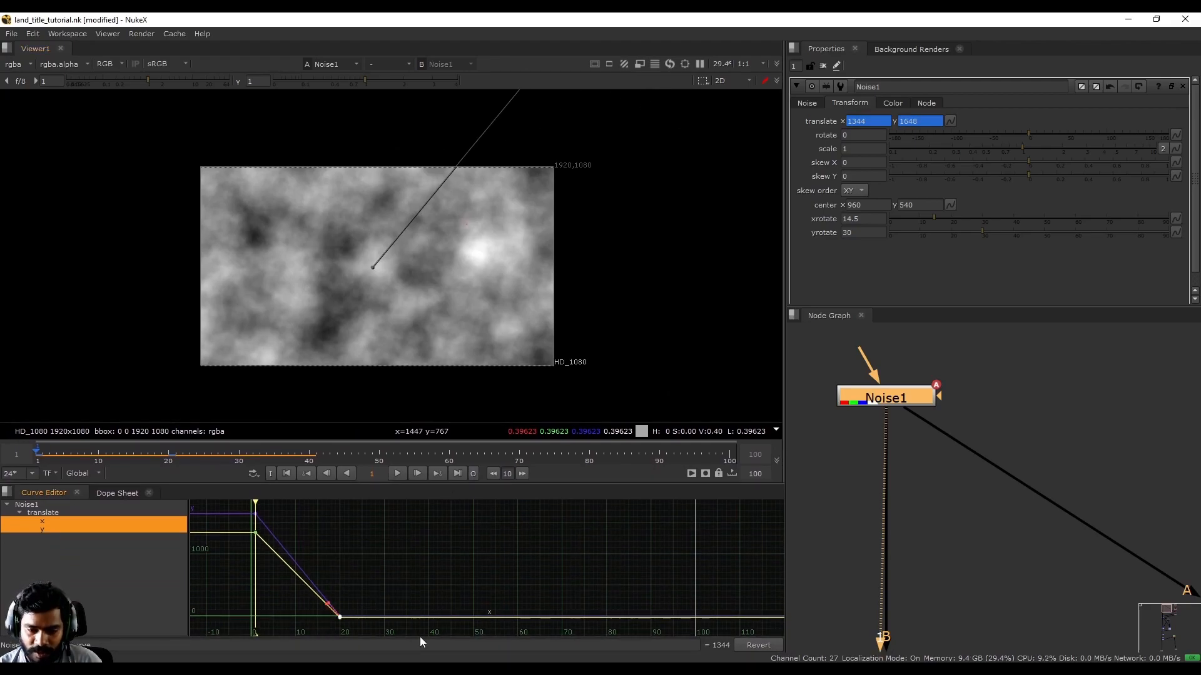
{"action": "left_click", "coordinate": [420, 571]}
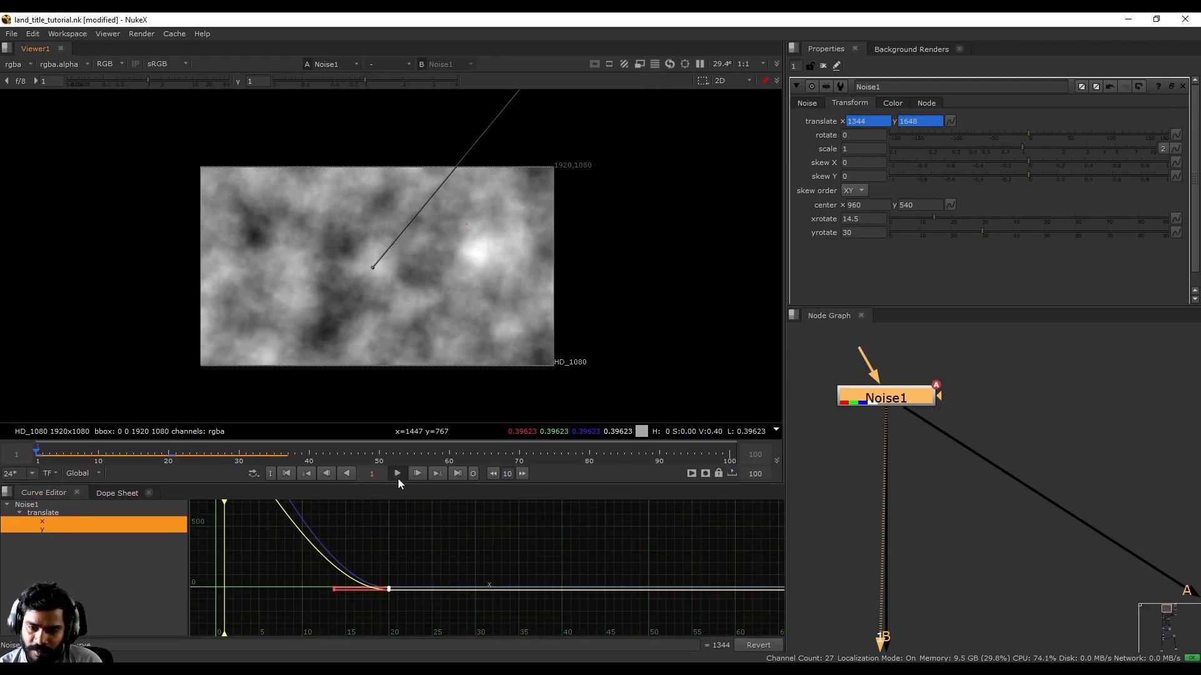
{"action": "left_click", "coordinate": [397, 475]}
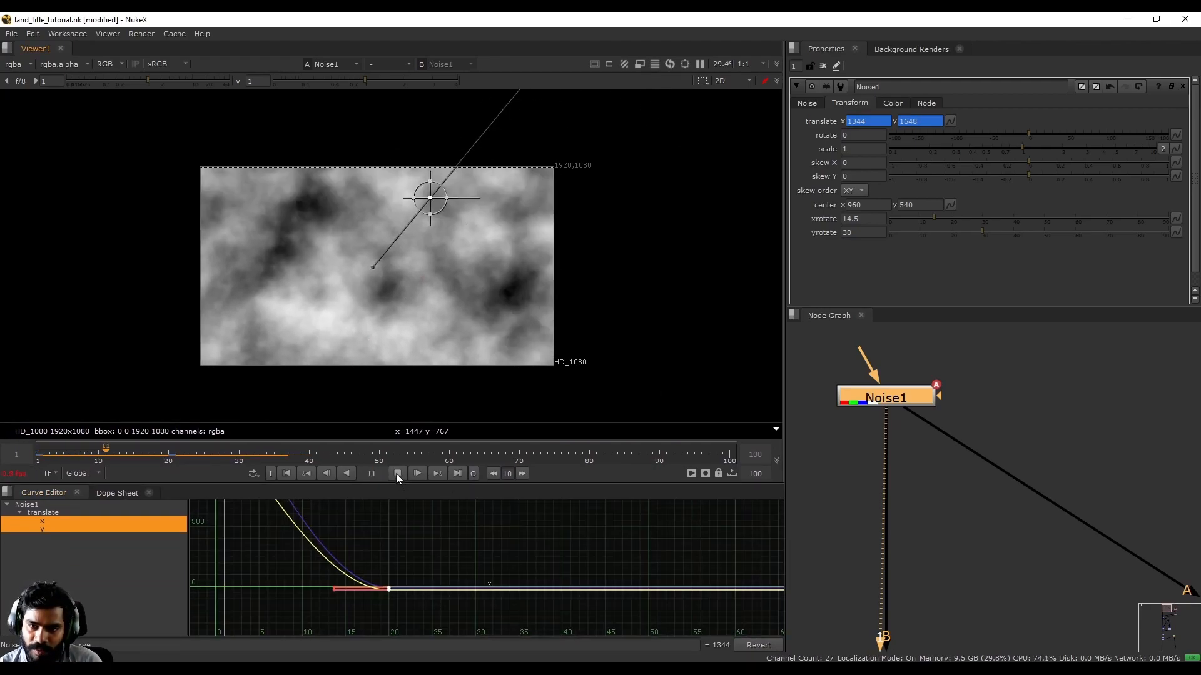
{"action": "left_click", "coordinate": [396, 474]}
Step: Shift Noise1's translate x and y keyframes from frame 20 to frame 30
{"action": "left_click", "coordinate": [349, 570]}
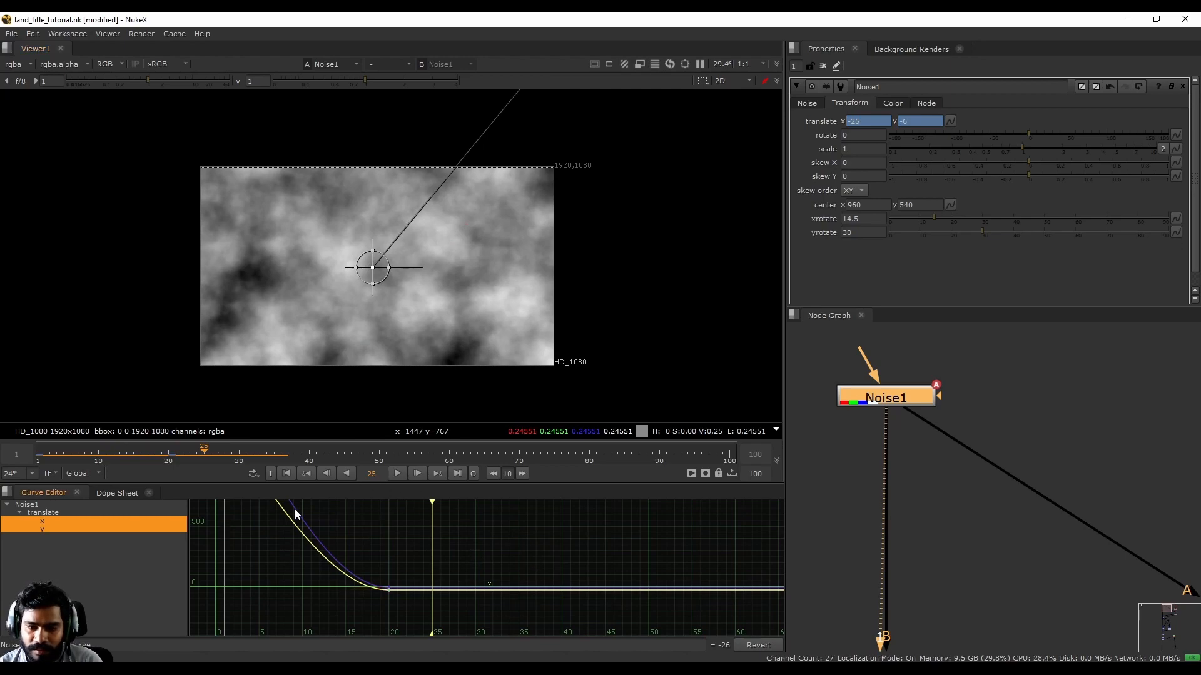
{"action": "left_click_drag", "start_coordinate": [366, 523], "coordinate": [436, 629]}
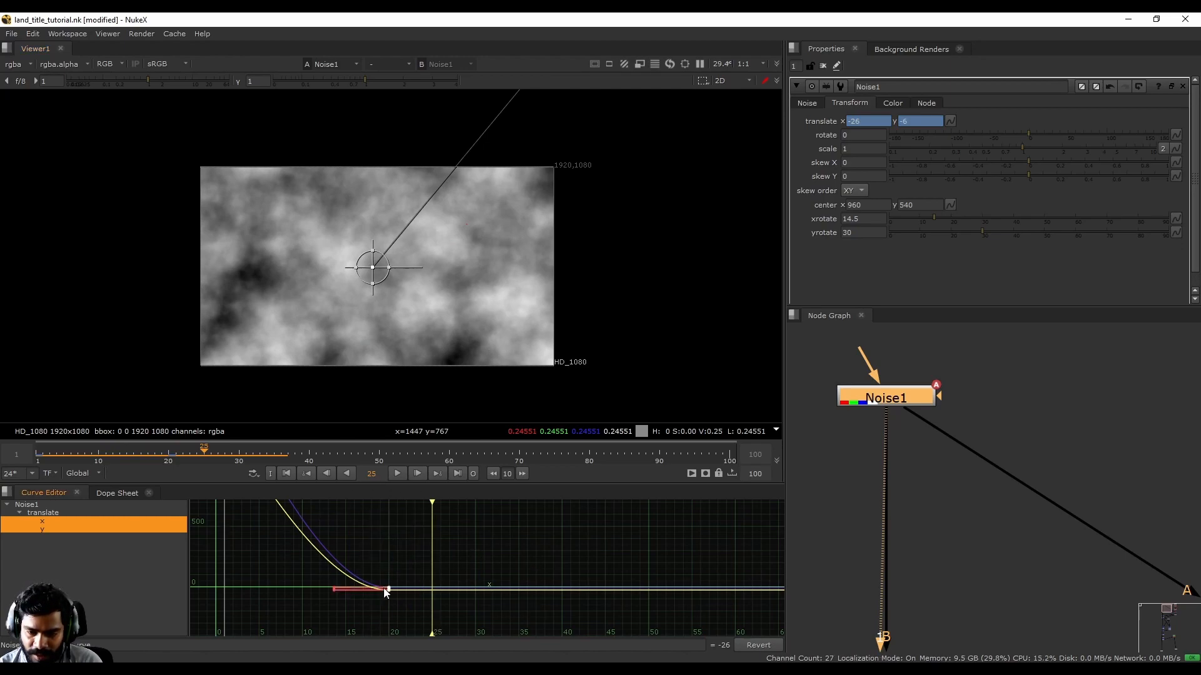
{"action": "left_click", "coordinate": [119, 493]}
{"action": "scroll", "coordinate": [299, 543], "scroll_direction": "up", "scroll_amount": 2}
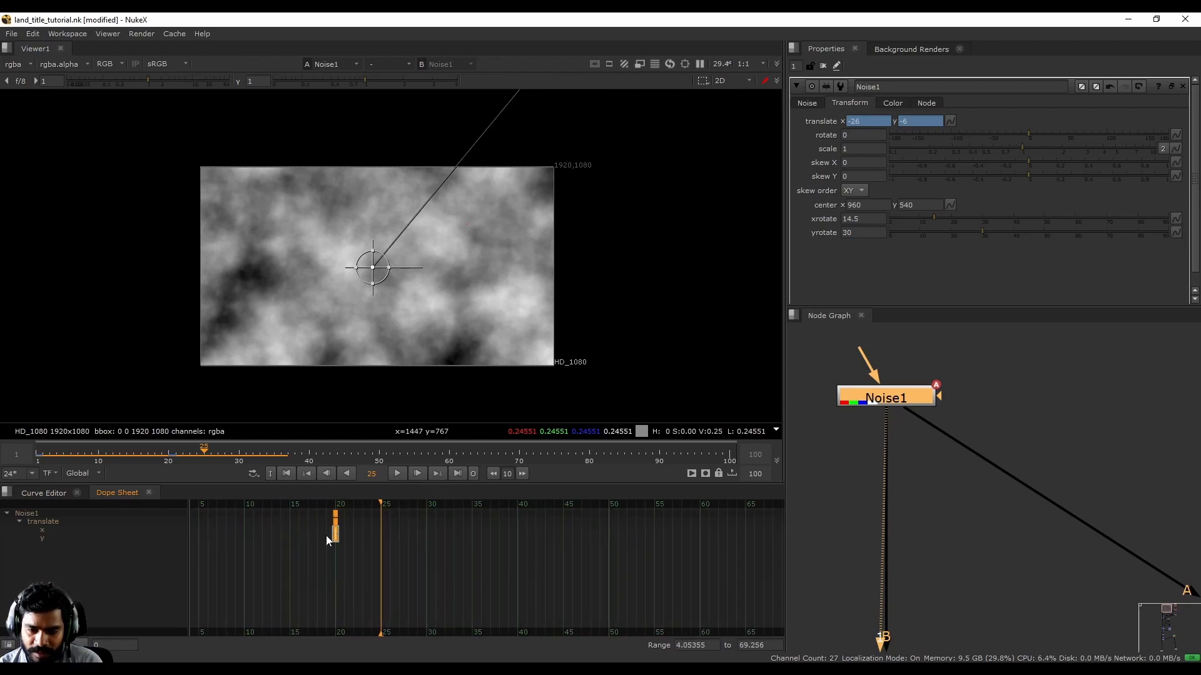
{"action": "left_click_drag", "start_coordinate": [335, 535], "coordinate": [429, 539]}
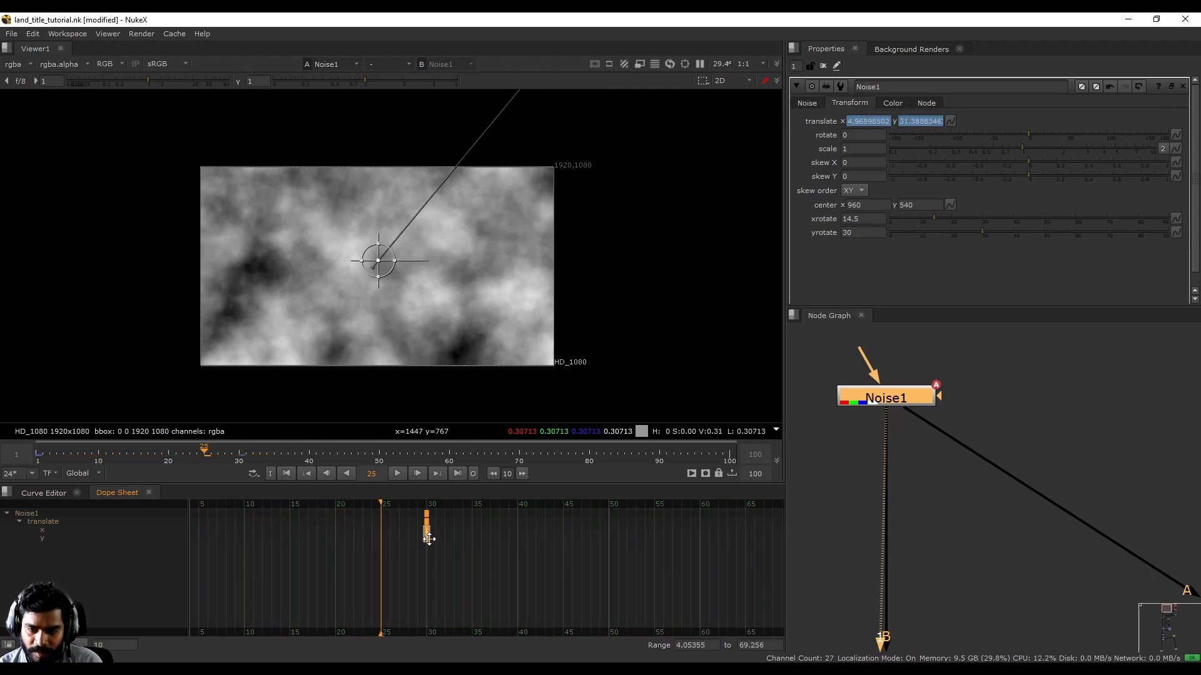
Step: Play the retimed noise animation from the first frame to check its speed
{"action": "left_click", "coordinate": [397, 474]}
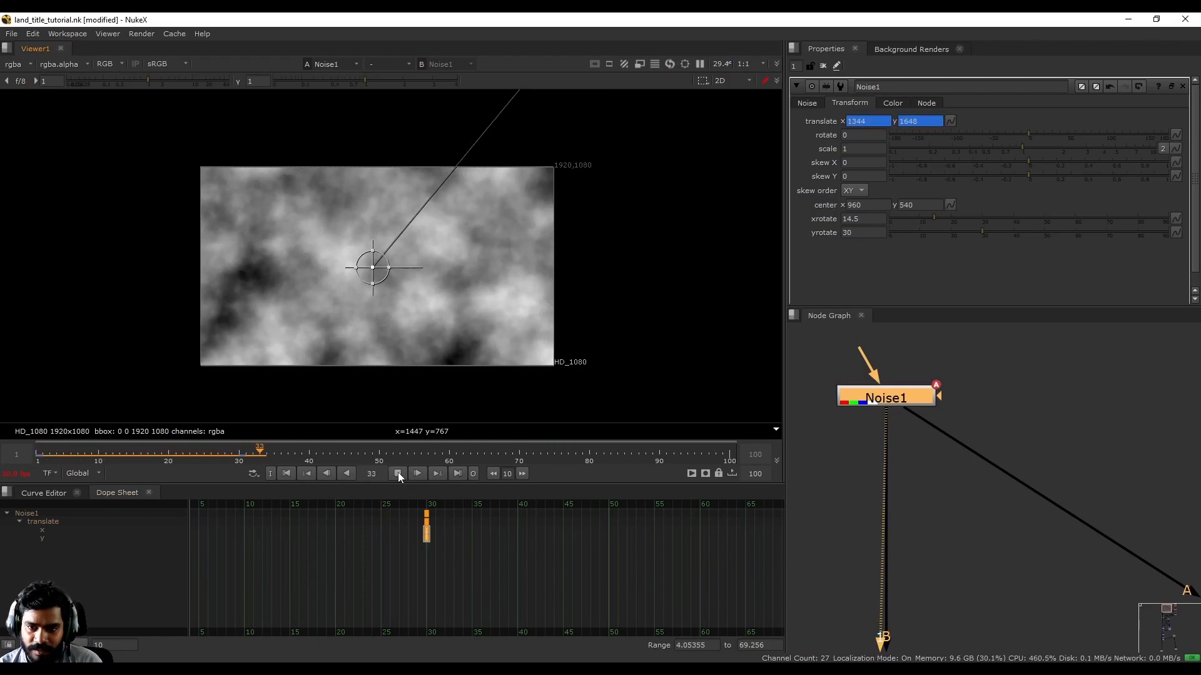
{"action": "left_click", "coordinate": [398, 473]}
{"action": "left_click", "coordinate": [286, 474]}
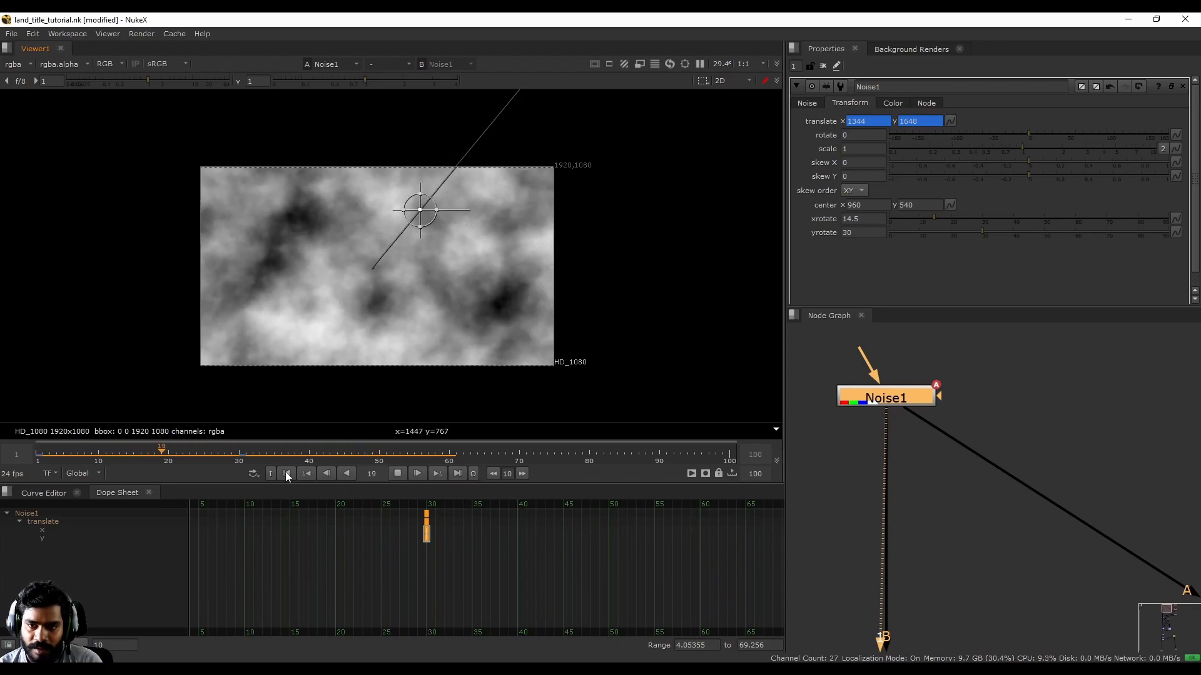
{"action": "left_click", "coordinate": [398, 473]}
Step: Review the retimed translate curves and shrink the animation pane to give the viewer more room
{"action": "left_click", "coordinate": [44, 493]}
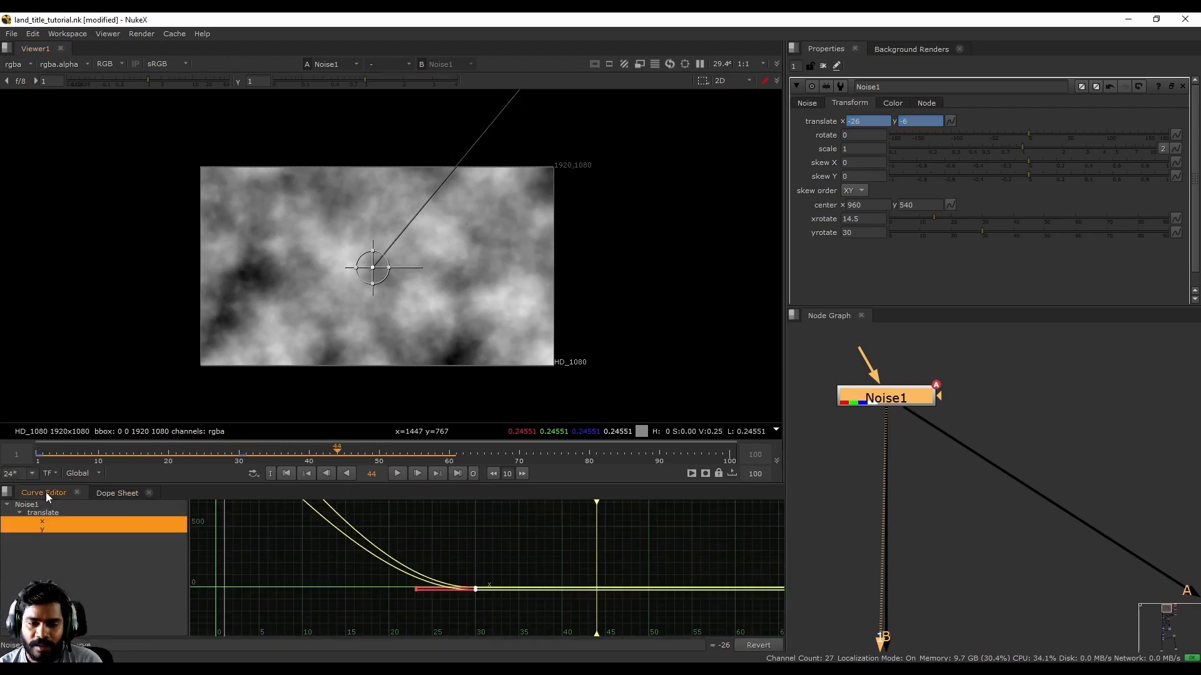
{"action": "key", "text": "f"}
{"action": "left_click_drag", "start_coordinate": [133, 483], "coordinate": [133, 532]}
{"action": "left_click", "coordinate": [116, 543]}
{"action": "scroll", "coordinate": [358, 367], "scroll_direction": "up", "scroll_amount": 2}
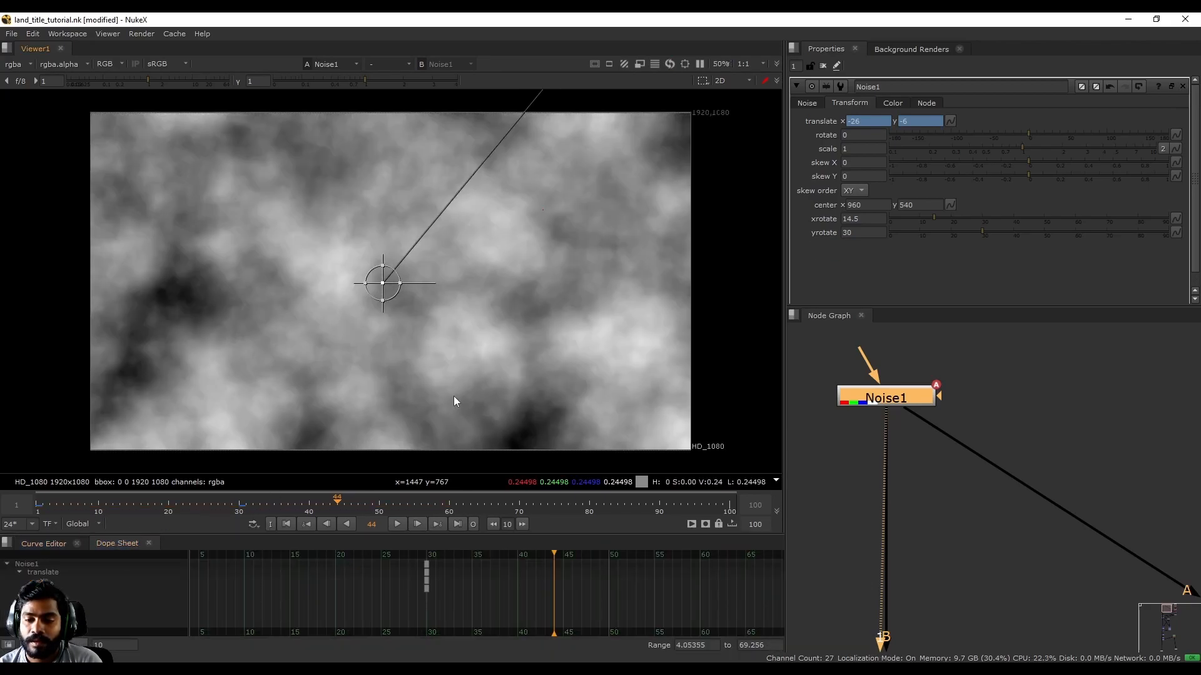
Step: Return to frame 1 and display the output of the Merge1 (minus) node in the viewer
{"action": "left_click", "coordinate": [929, 481]}
{"action": "left_click", "coordinate": [916, 439]}
{"action": "left_click", "coordinate": [291, 520]}
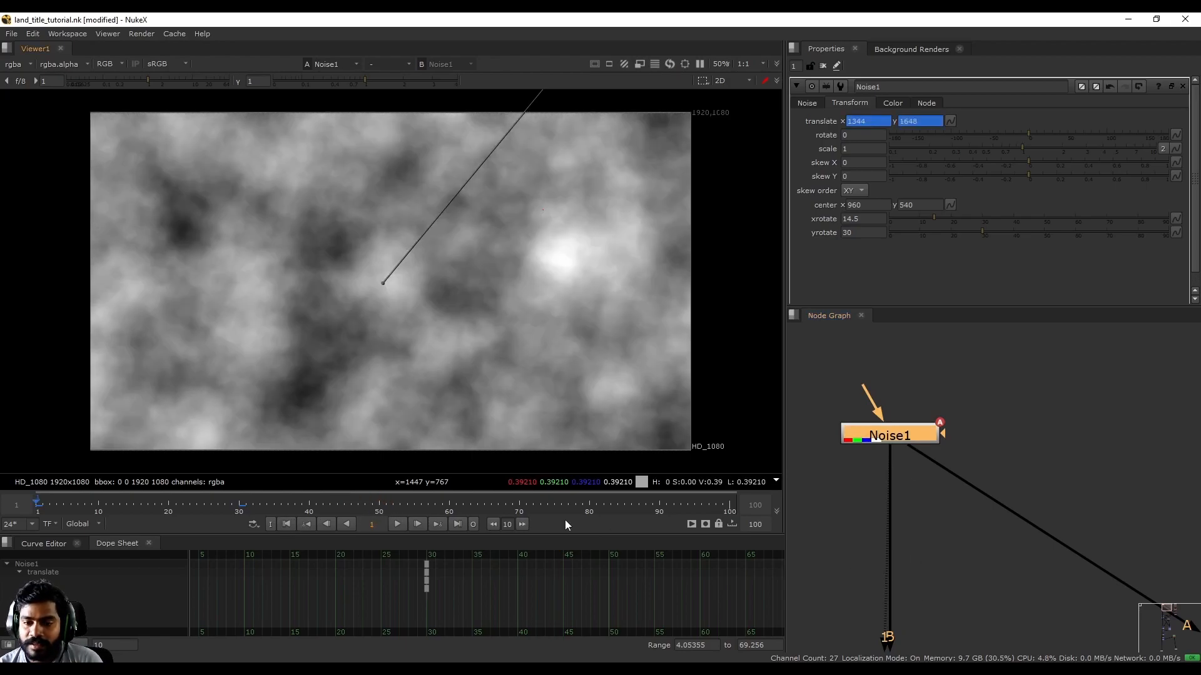
{"action": "scroll", "coordinate": [958, 463], "scroll_direction": "down", "scroll_amount": 5}
{"action": "scroll", "coordinate": [917, 495], "scroll_direction": "up", "scroll_amount": 5}
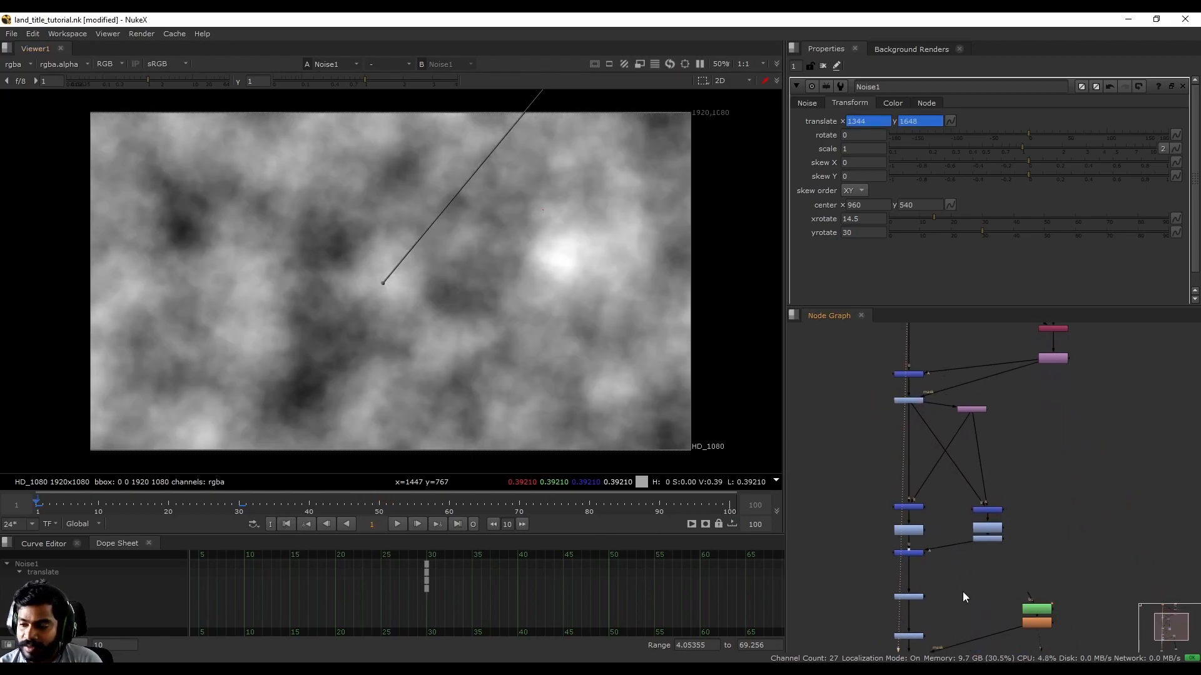
{"action": "middle_click_drag", "start_coordinate": [916, 461], "coordinate": [915, 524]}
{"action": "left_click", "coordinate": [890, 521]}
{"action": "key", "text": "1"}
{"action": "middle_click_drag", "start_coordinate": [911, 398], "coordinate": [917, 474]}
{"action": "left_click", "coordinate": [902, 484]}
{"action": "key", "text": "1"}
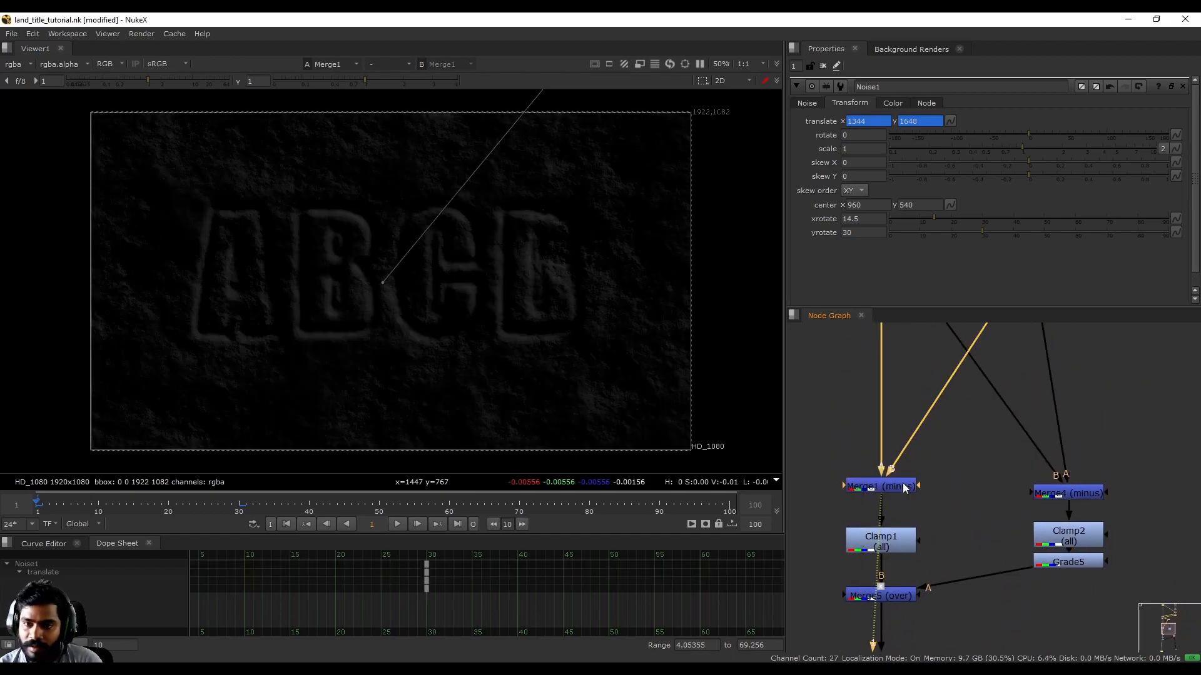
Step: Play the Merge1 output from frame 1 to examine the animated lighting on the ABCD relief text
{"action": "left_click", "coordinate": [399, 523]}
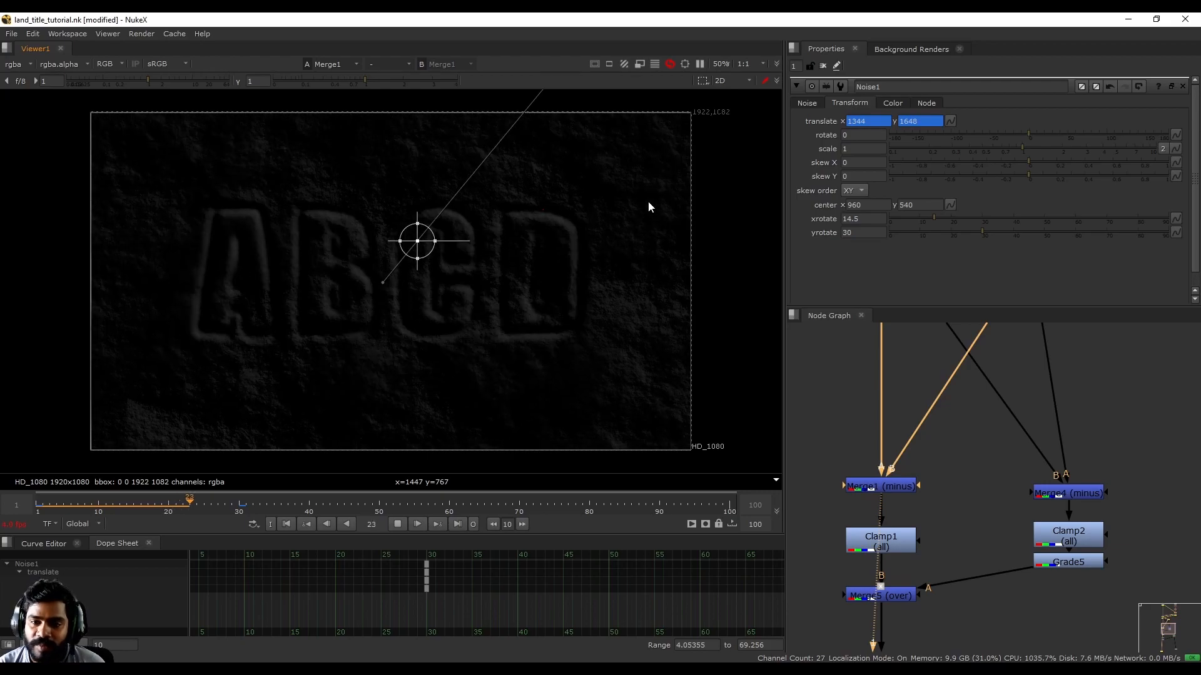
{"action": "left_click", "coordinate": [401, 524]}
{"action": "left_click", "coordinate": [39, 504]}
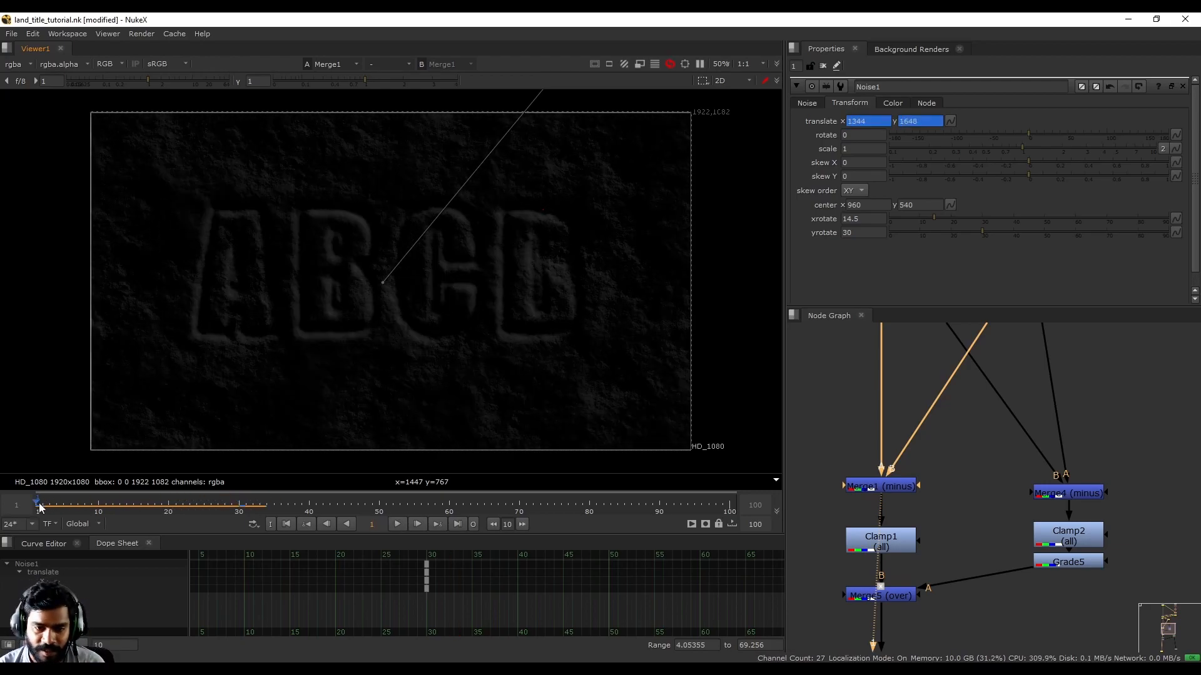
{"action": "left_click", "coordinate": [397, 524]}
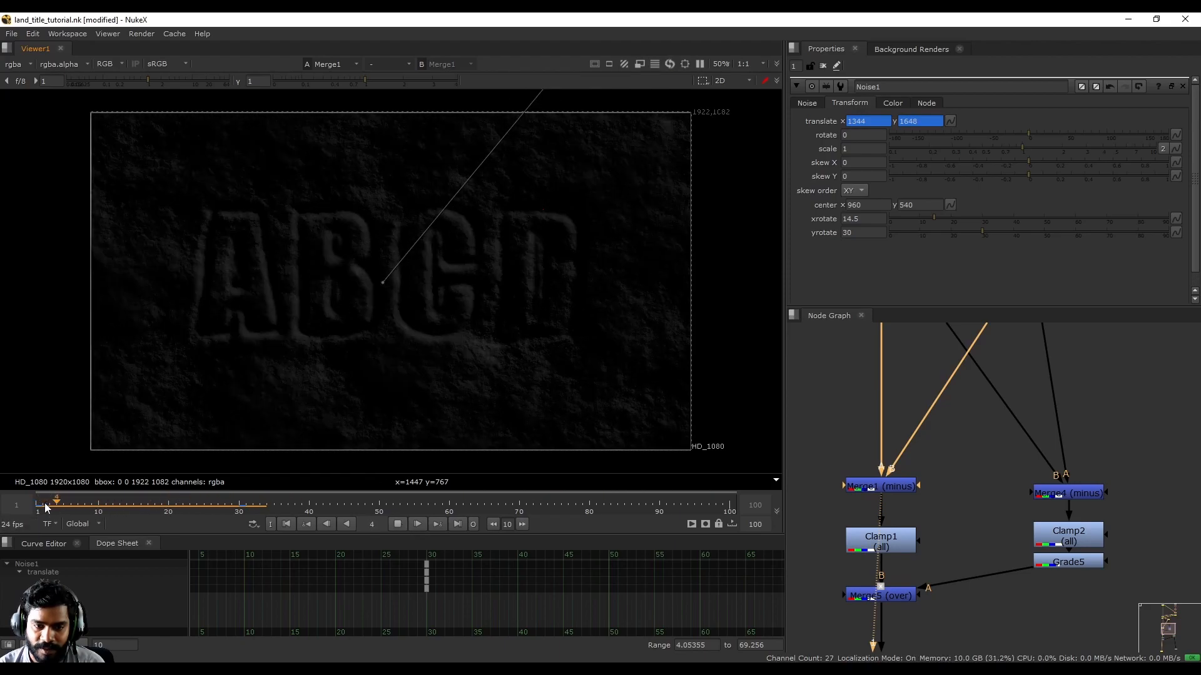
{"action": "left_click", "coordinate": [267, 515]}
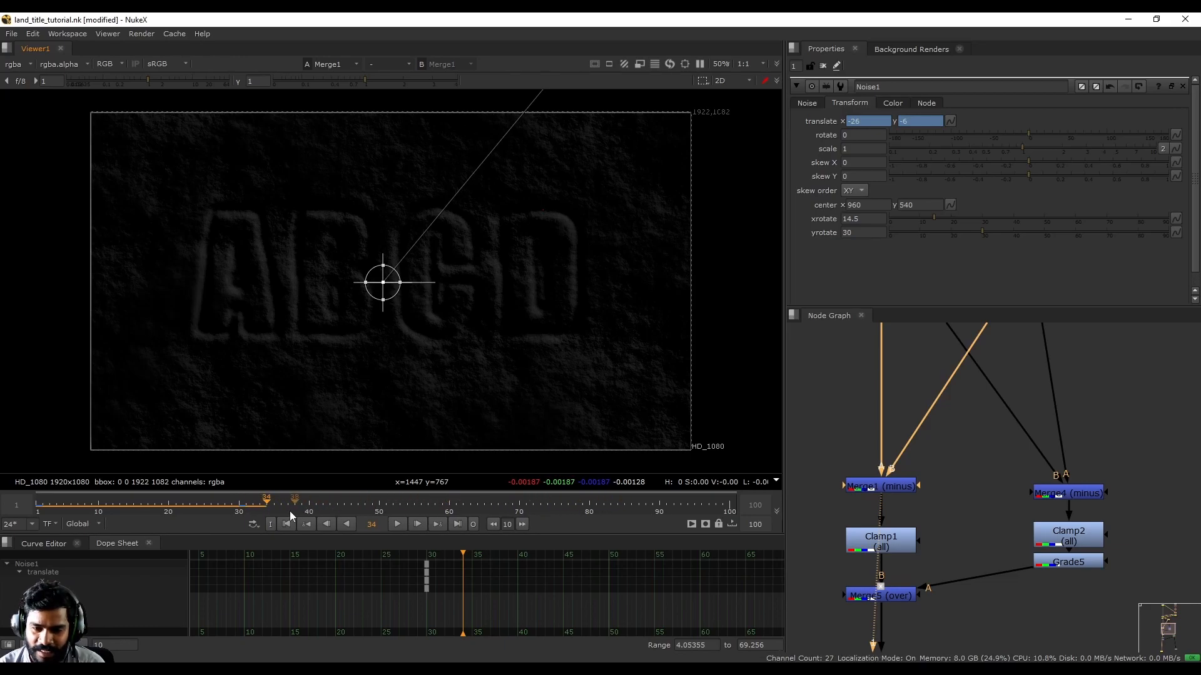
Step: Limit the playback range with an in point at frame 1 and an out point at frame 30, and play it
{"action": "left_click", "coordinate": [35, 506]}
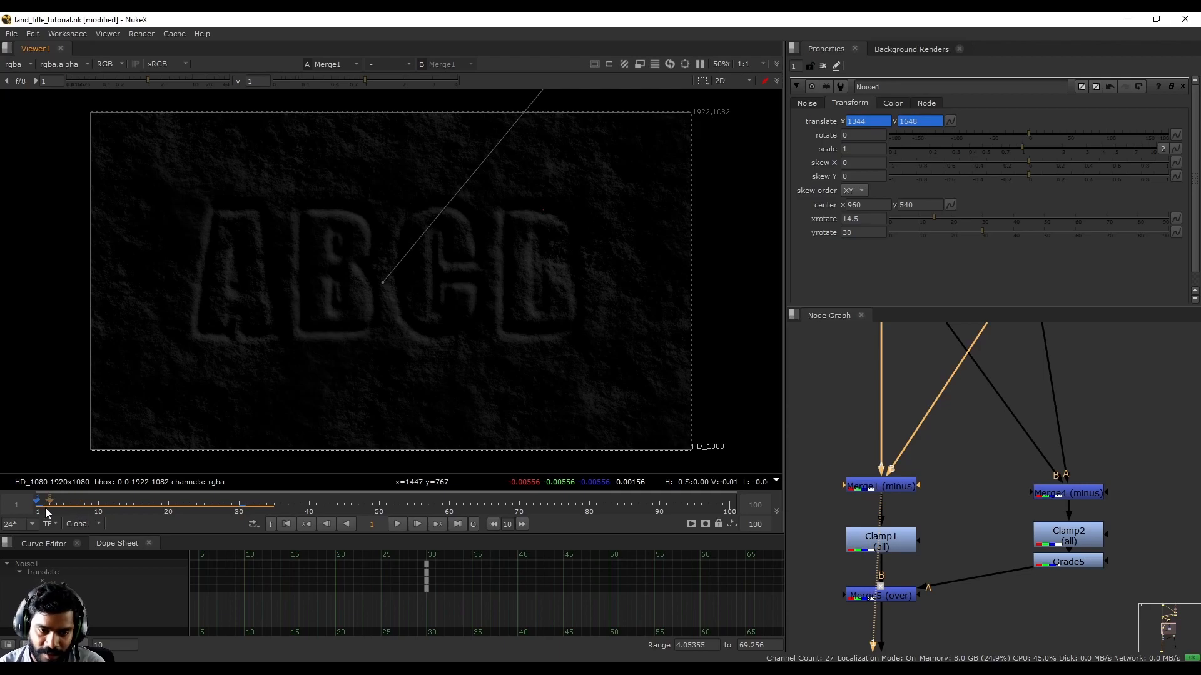
{"action": "key", "text": "i"}
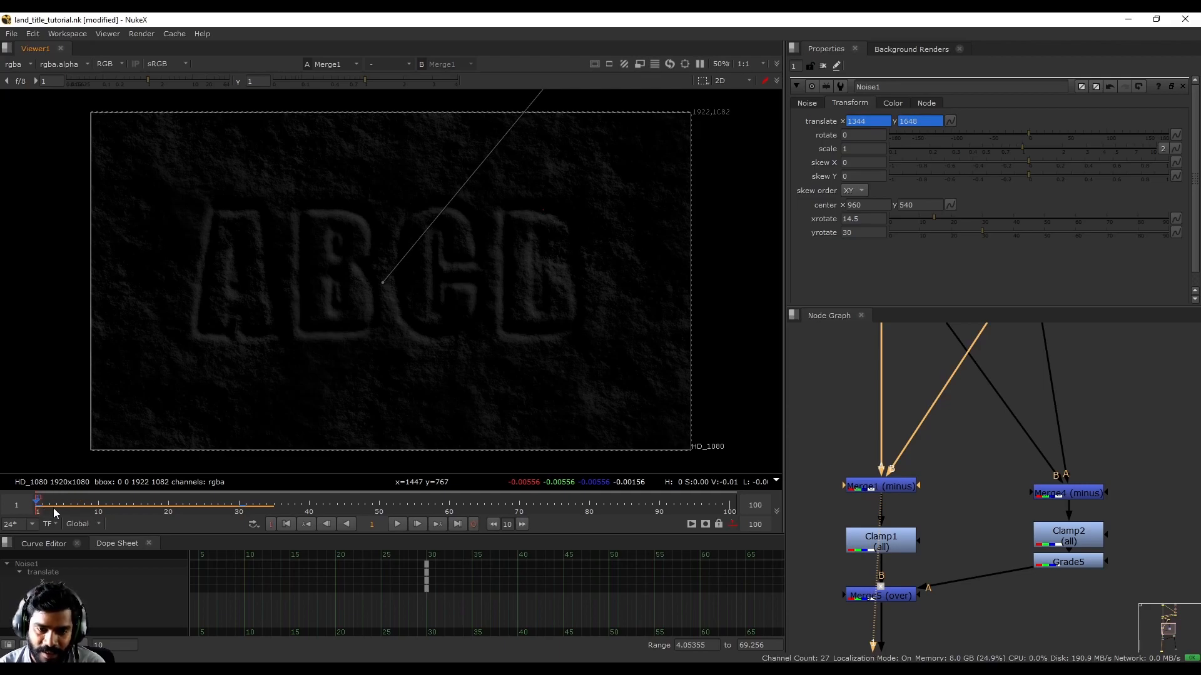
{"action": "left_click", "coordinate": [242, 508]}
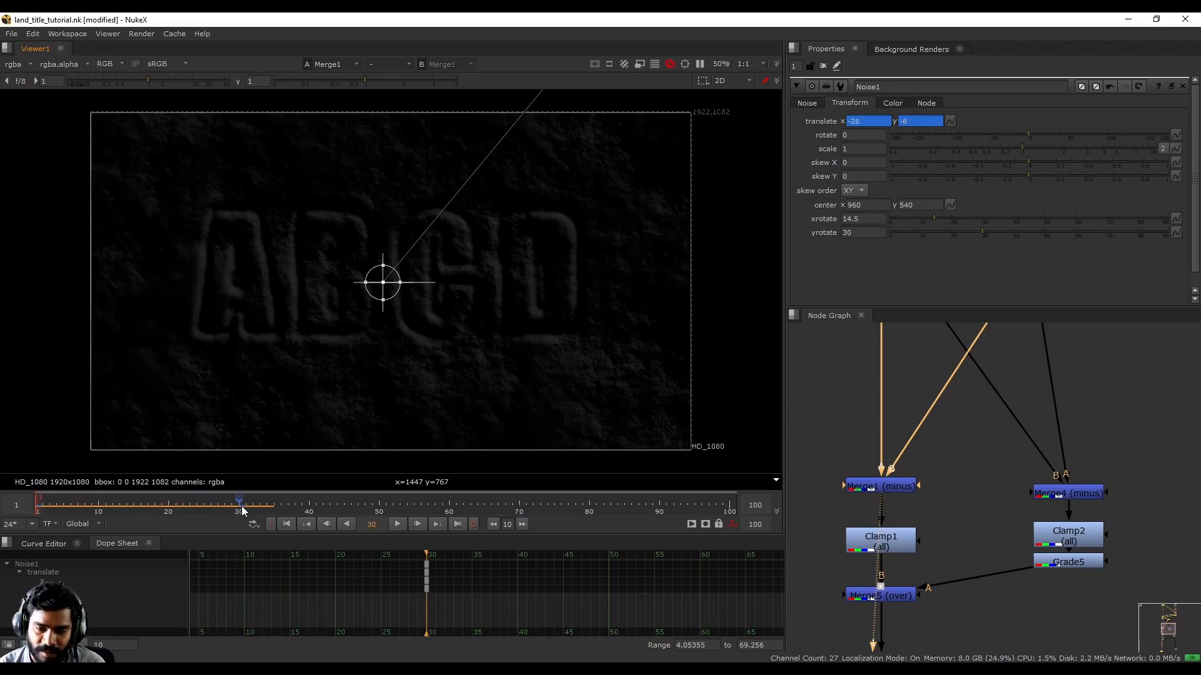
{"action": "key", "text": "o"}
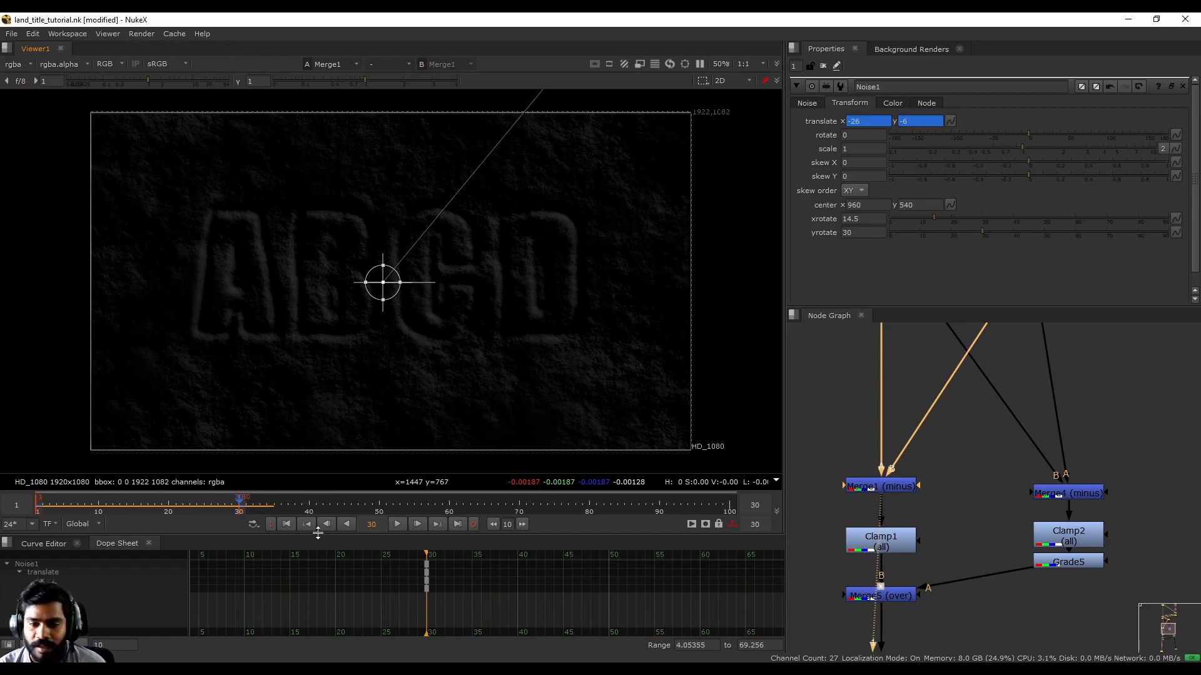
{"action": "left_click", "coordinate": [286, 524]}
{"action": "left_click", "coordinate": [397, 524]}
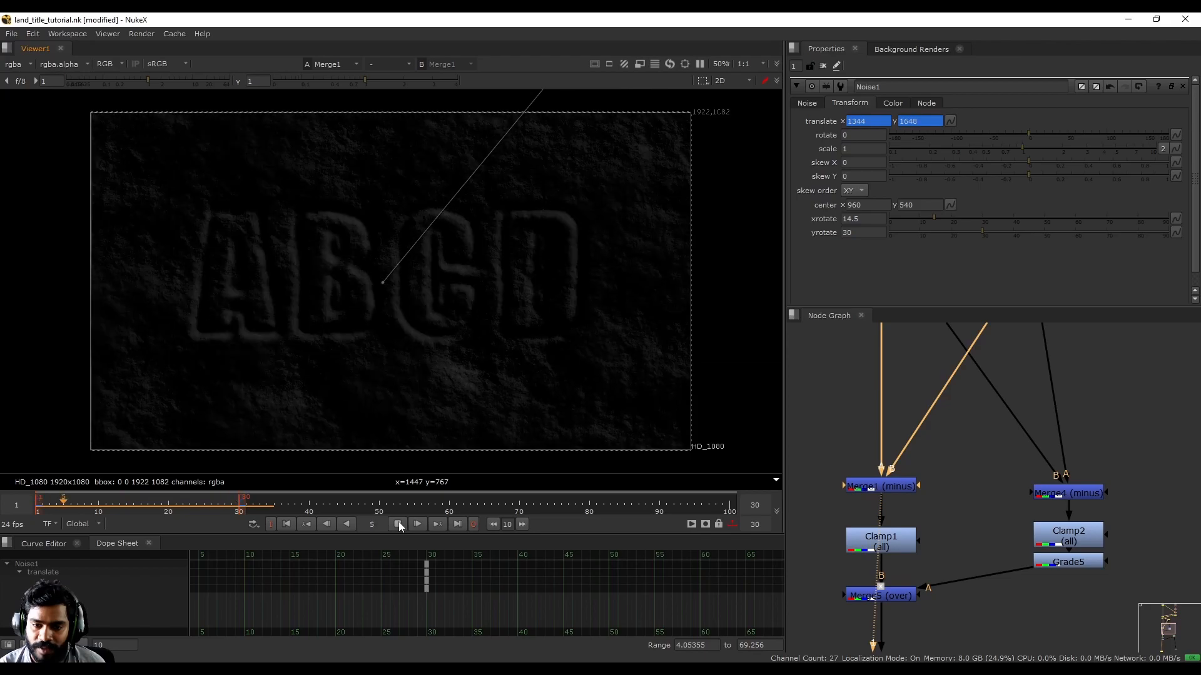
{"action": "left_click", "coordinate": [399, 524]}
Step: Extend the playback range's out point to frame 40 and play the Merge1 result
{"action": "left_click_drag", "start_coordinate": [239, 500], "coordinate": [309, 501]}
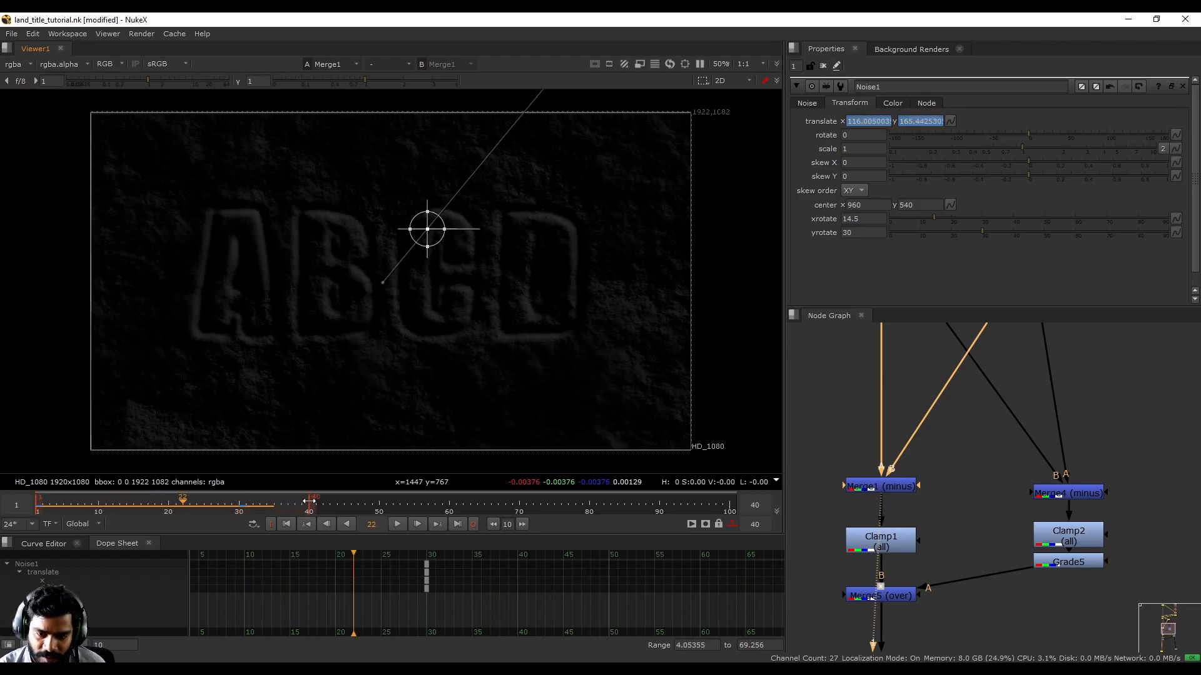
{"action": "left_click", "coordinate": [398, 524]}
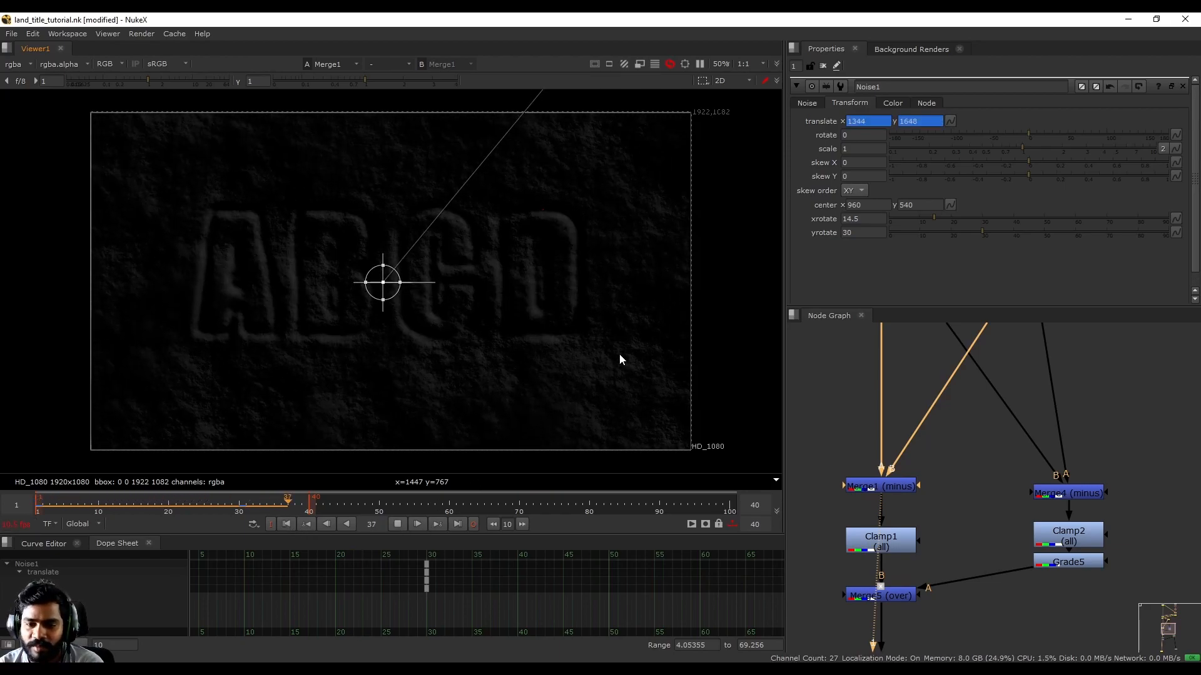
{"action": "key", "text": "k"}
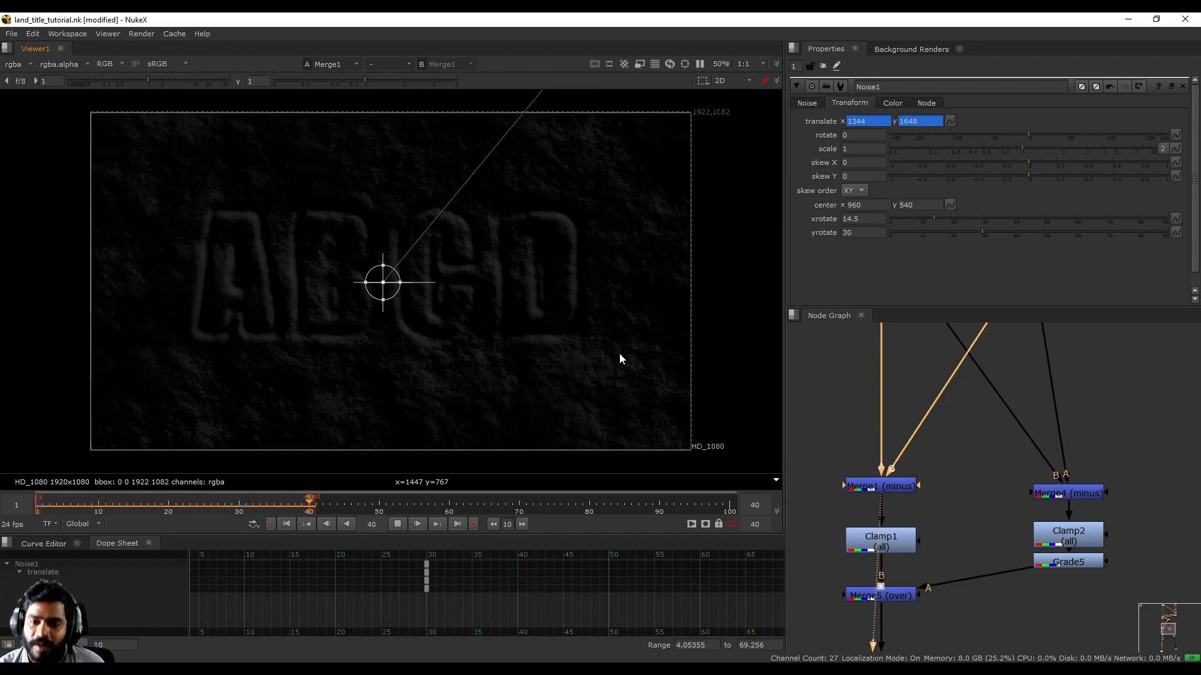
{"action": "left_click", "coordinate": [398, 524]}
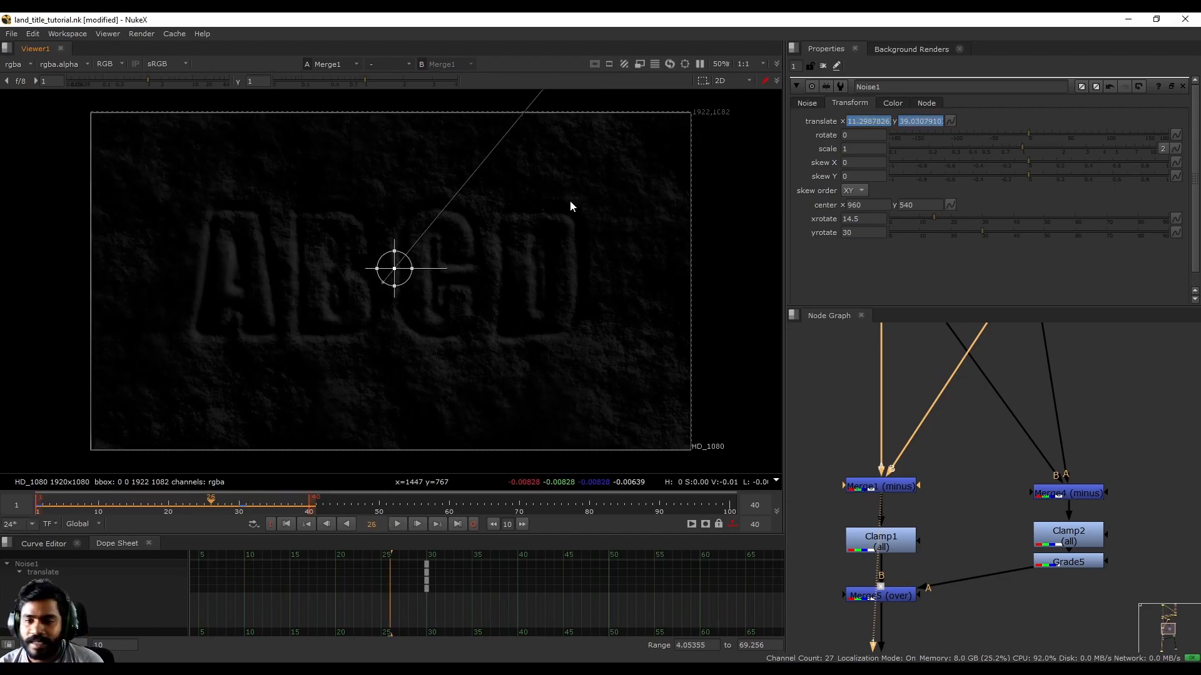
Step: Display the Noise1 node's output in the viewer and play its translate animation
{"action": "scroll", "coordinate": [963, 463], "scroll_direction": "down", "scroll_amount": 6}
{"action": "middle_click_drag", "start_coordinate": [1025, 383], "coordinate": [980, 526]}
{"action": "scroll", "coordinate": [925, 415], "scroll_direction": "up", "scroll_amount": 5}
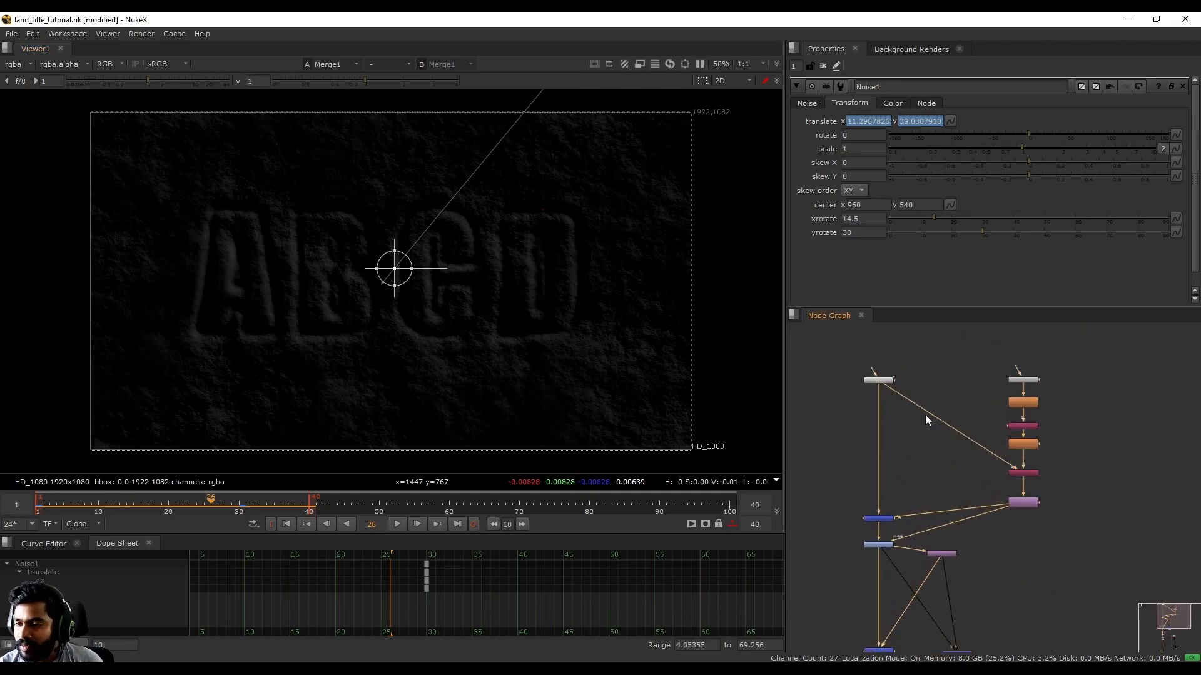
{"action": "left_click", "coordinate": [847, 351]}
{"action": "key", "text": "1"}
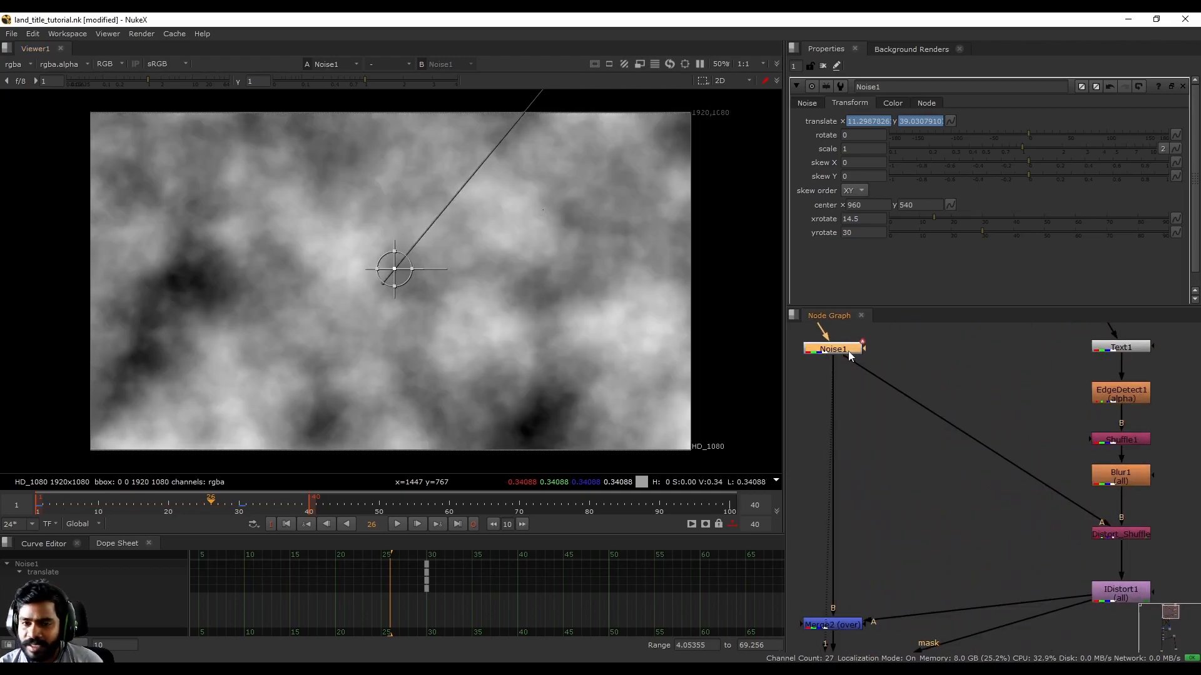
{"action": "left_click", "coordinate": [398, 524]}
{"action": "middle_click_drag", "start_coordinate": [858, 325], "coordinate": [852, 449]}
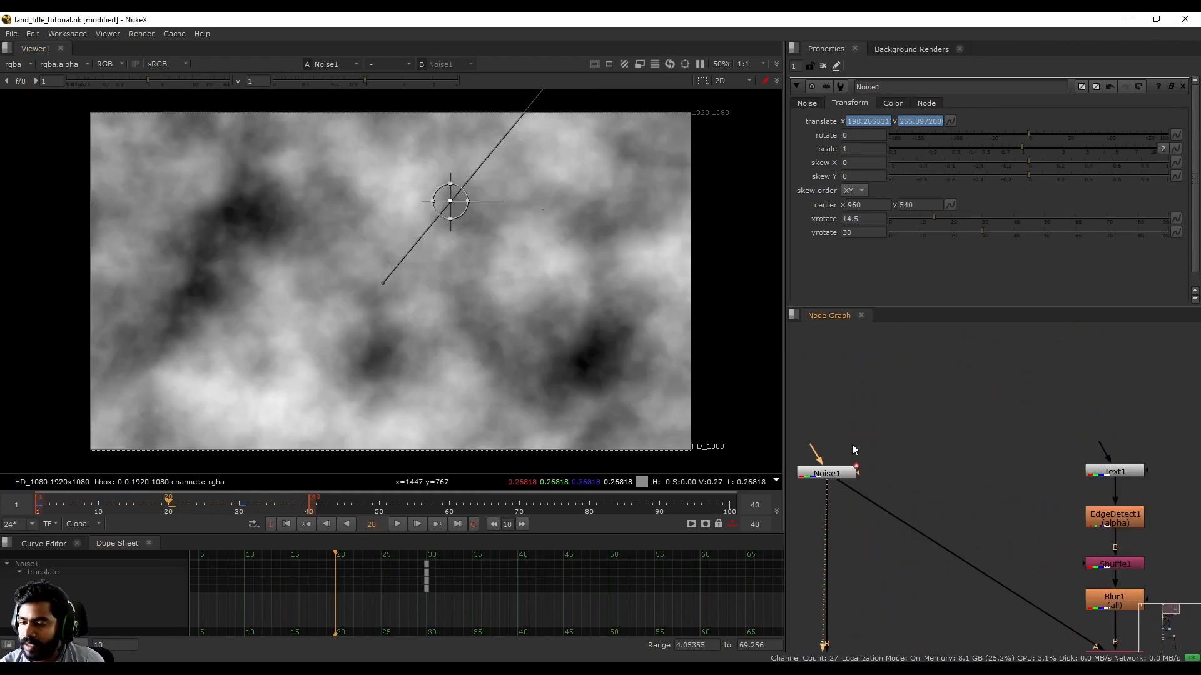
Step: Open the Text1 node's properties and look through its background, color and group transform settings
{"action": "middle_click_drag", "start_coordinate": [955, 409], "coordinate": [988, 405]}
{"action": "left_click_drag", "start_coordinate": [806, 402], "coordinate": [1147, 430]}
{"action": "double_click", "coordinate": [1145, 430]}
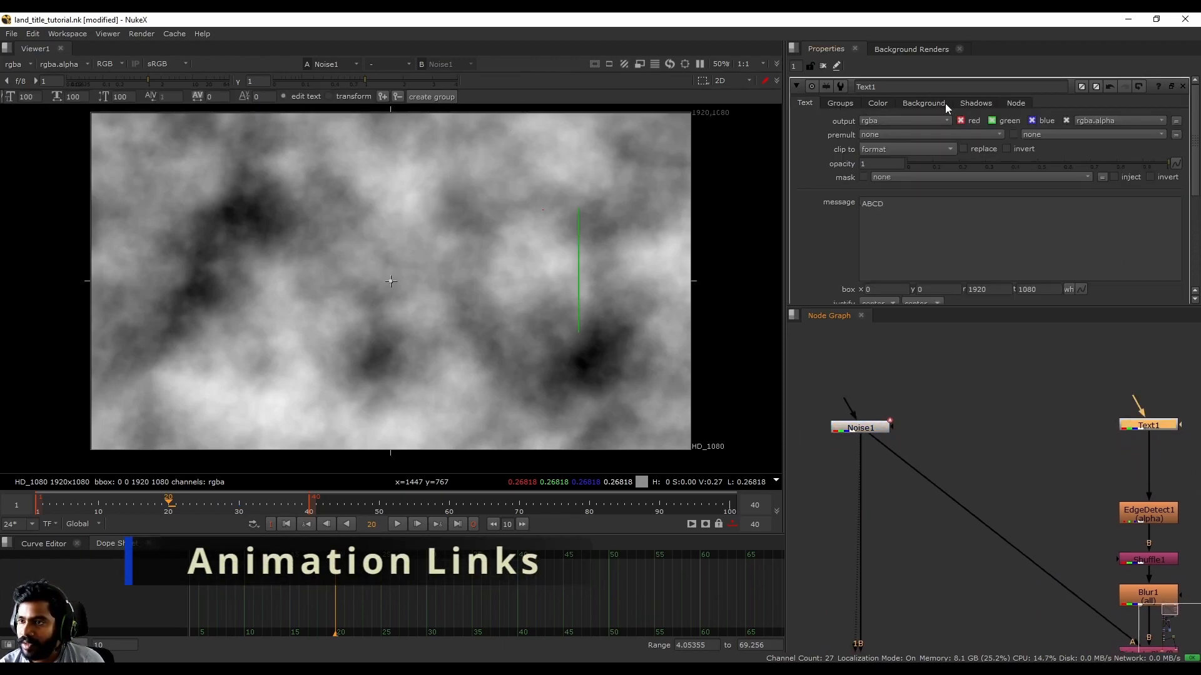
{"action": "left_click", "coordinate": [847, 105]}
{"action": "left_click", "coordinate": [910, 104]}
{"action": "left_click", "coordinate": [872, 103]}
{"action": "left_click", "coordinate": [839, 103]}
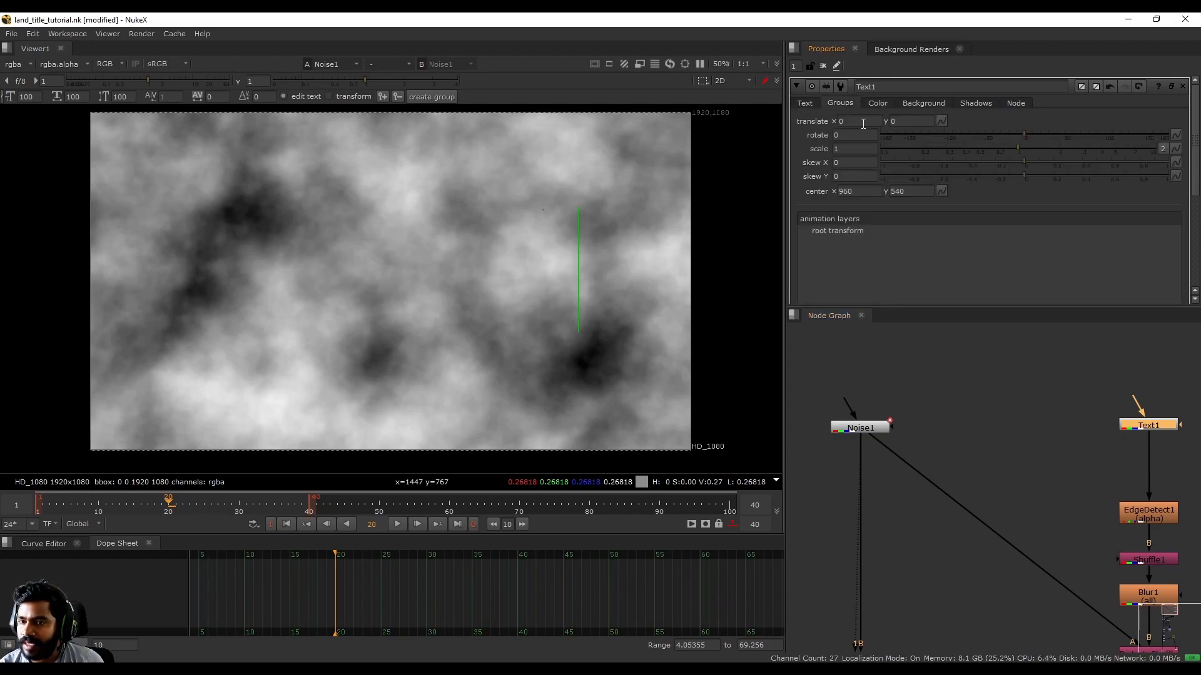
{"action": "left_click", "coordinate": [969, 438]}
Step: Add a Transform node directly after Text1, ahead of EdgeDetect1
{"action": "middle_click_drag", "start_coordinate": [1041, 532], "coordinate": [993, 537]}
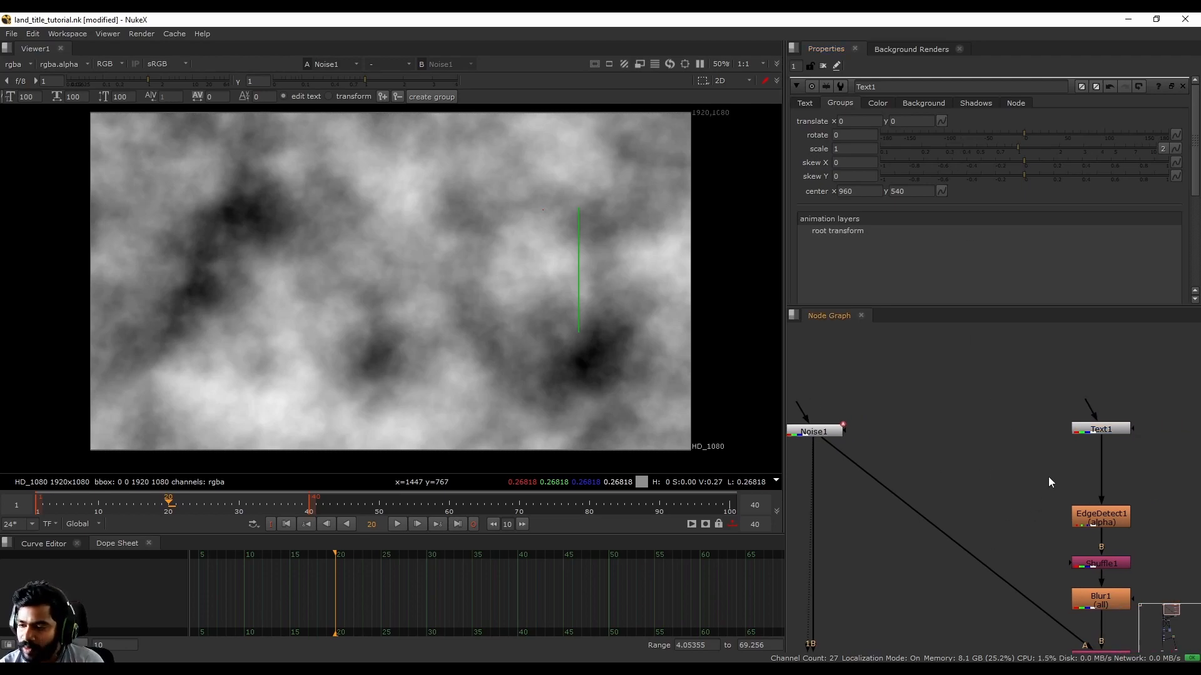
{"action": "scroll", "coordinate": [1056, 482], "scroll_direction": "down", "scroll_amount": 1}
{"action": "left_click", "coordinate": [1092, 511]}
{"action": "double_click", "coordinate": [1096, 504]}
{"action": "middle_click_drag", "start_coordinate": [1001, 414], "coordinate": [1056, 417]}
{"action": "left_click", "coordinate": [912, 442]}
{"action": "middle_click_drag", "start_coordinate": [1144, 447], "coordinate": [1060, 454]}
{"action": "left_click", "coordinate": [1071, 445]}
{"action": "key", "text": "t"}
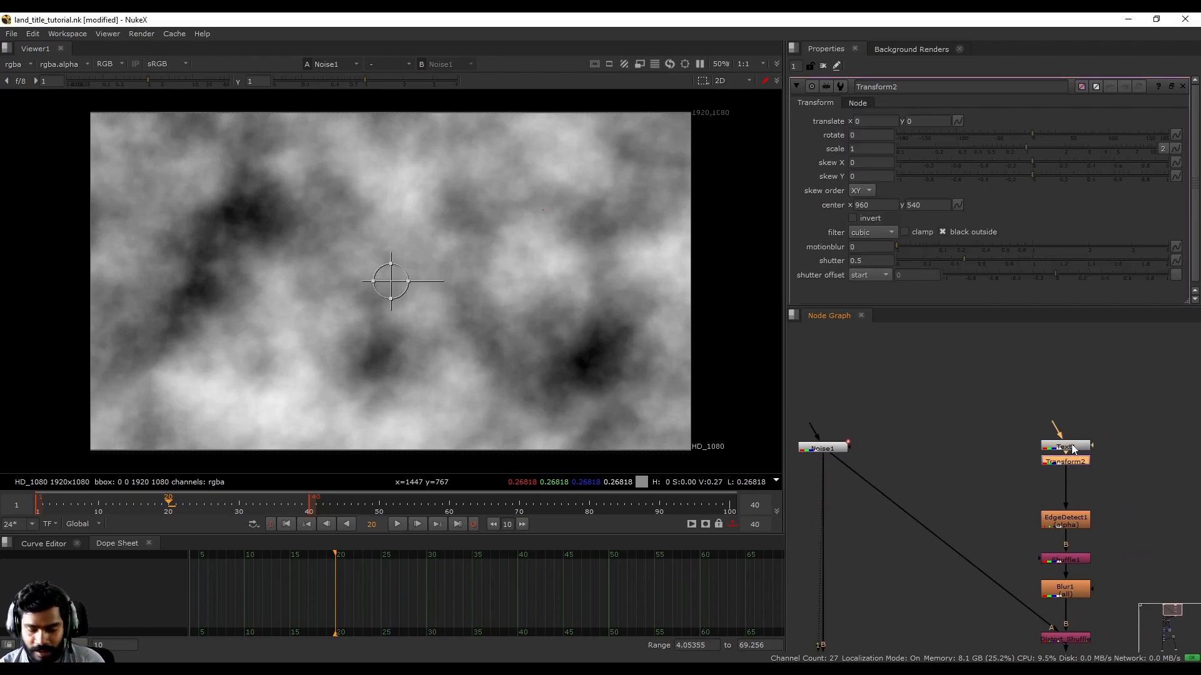
Step: Go to frame 30 and space the Transform2 node midway between Text1 and EdgeDetect1
{"action": "left_click", "coordinate": [238, 504]}
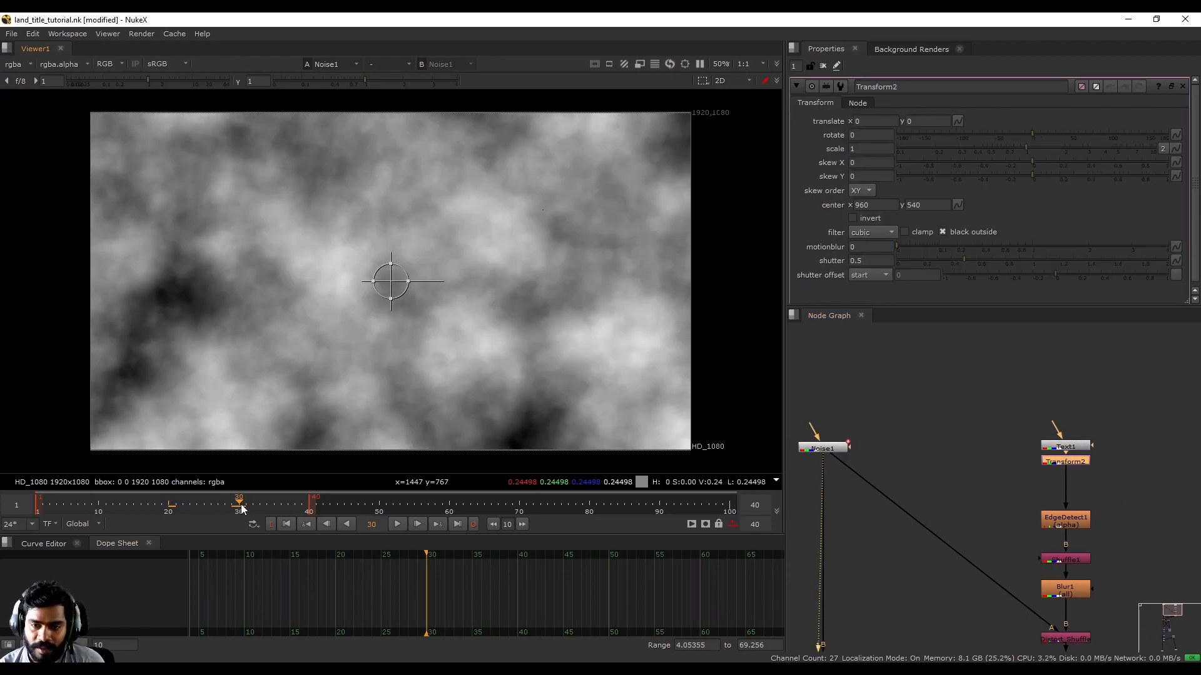
{"action": "middle_click_drag", "start_coordinate": [956, 509], "coordinate": [987, 447]}
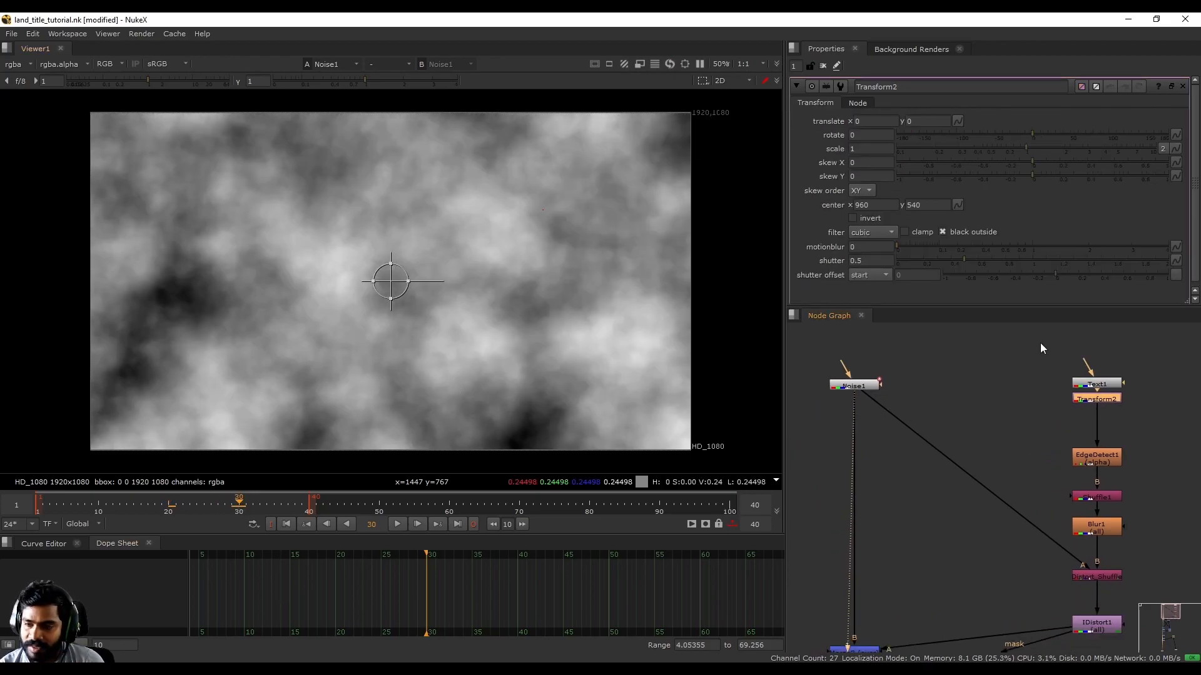
{"action": "middle_click_drag", "start_coordinate": [1075, 404], "coordinate": [1071, 423]}
{"action": "left_click_drag", "start_coordinate": [1087, 435], "coordinate": [1087, 437]}
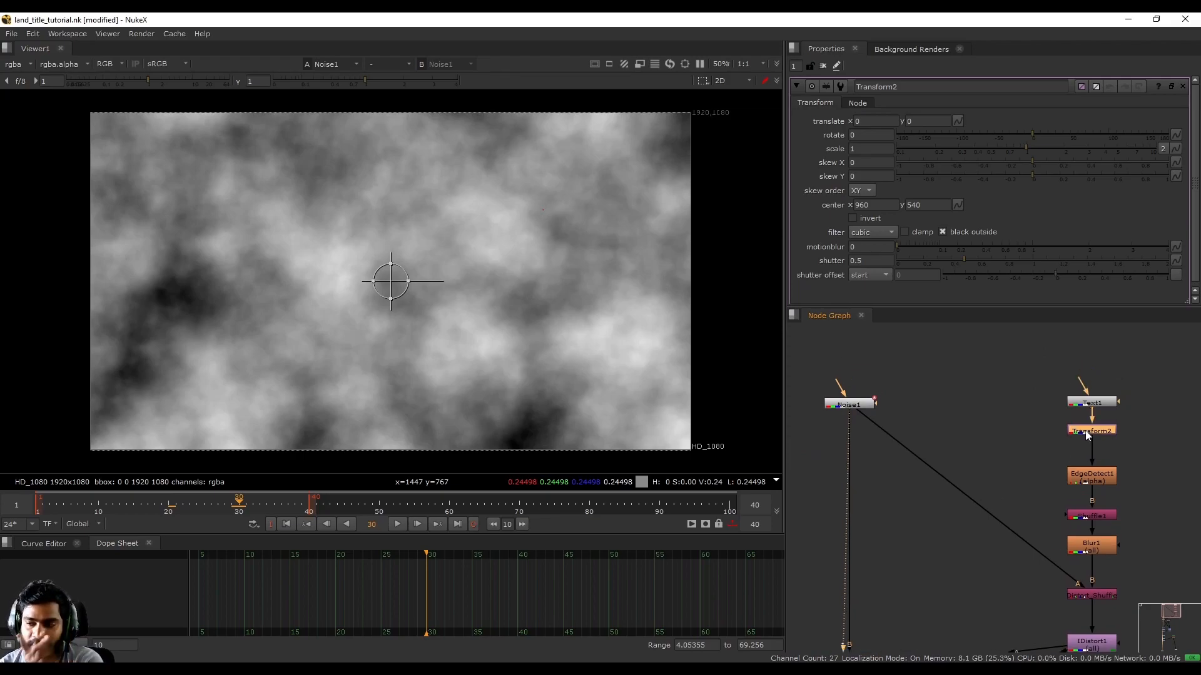
{"action": "middle_click_drag", "start_coordinate": [1086, 435], "coordinate": [1063, 449]}
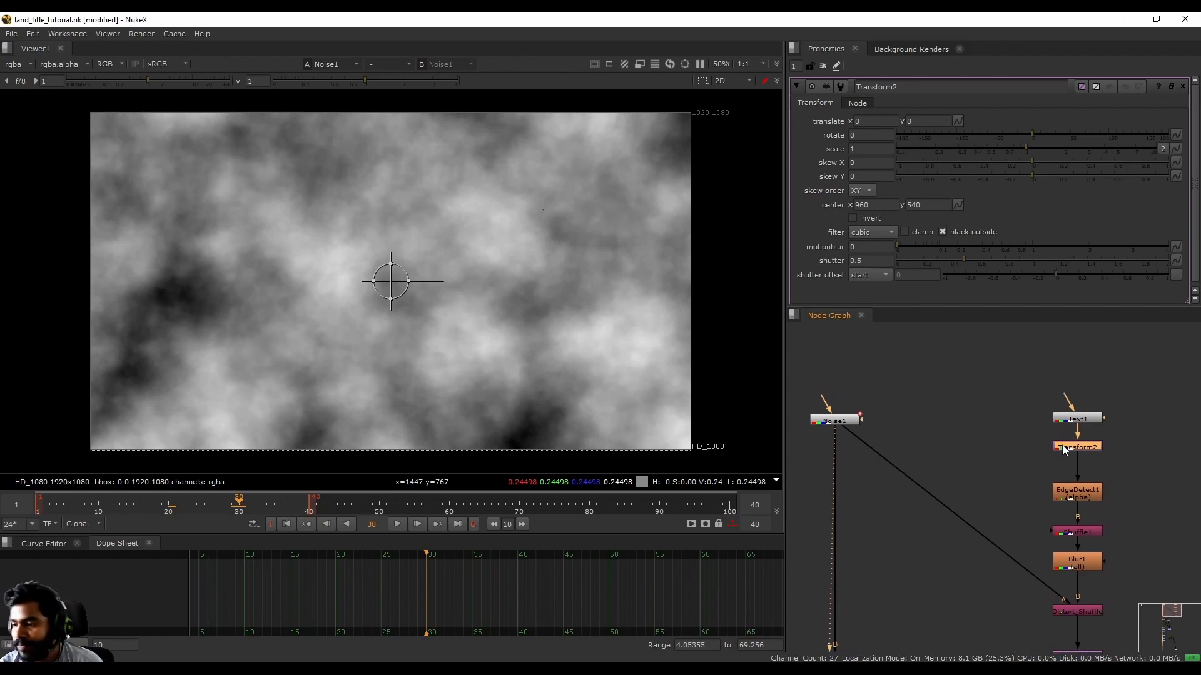
Step: Open Noise1's properties in a floating window alongside the docked Transform2 properties so both translate controls are accessible
{"action": "double_click", "coordinate": [828, 422]}
{"action": "left_click", "coordinate": [936, 419]}
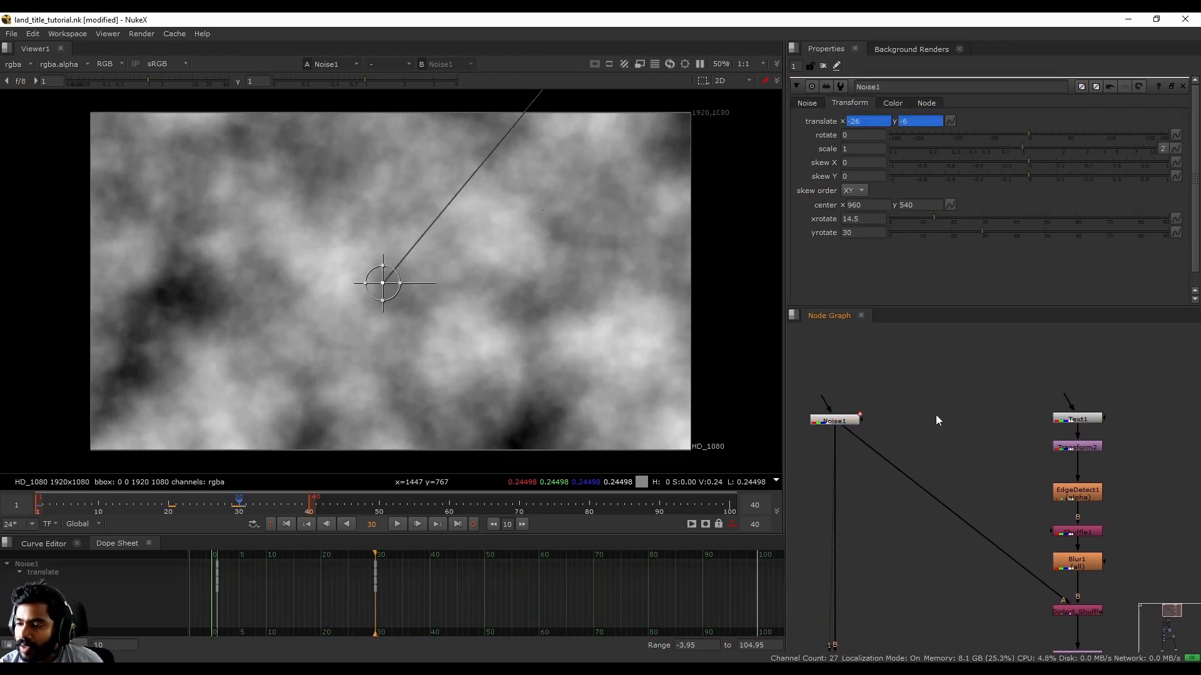
{"action": "double_click", "coordinate": [1071, 446]}
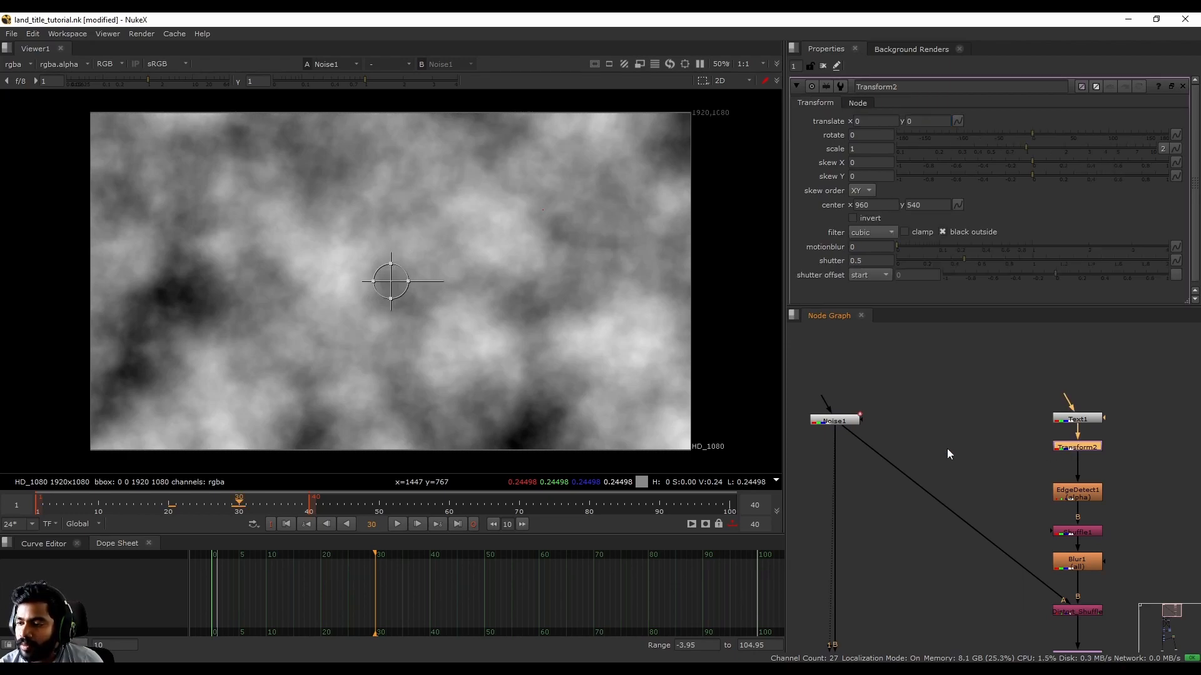
{"action": "key", "text": "ctrl"}
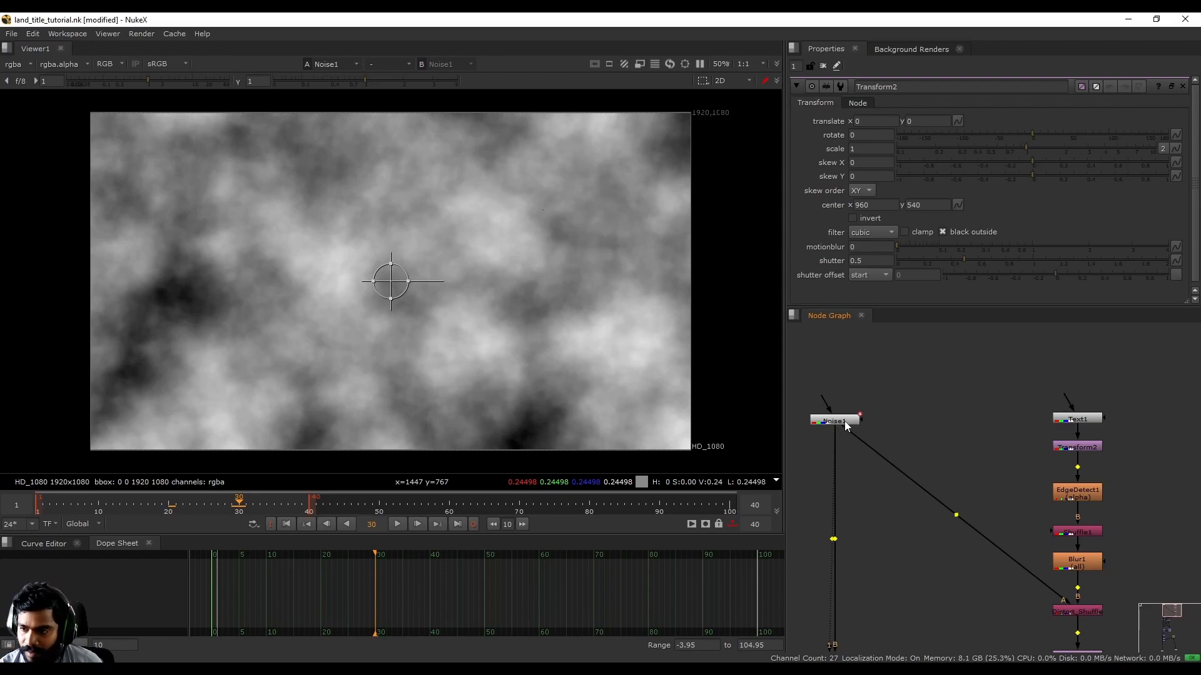
{"action": "double_click", "coordinate": [835, 421], "text": "ctrl"}
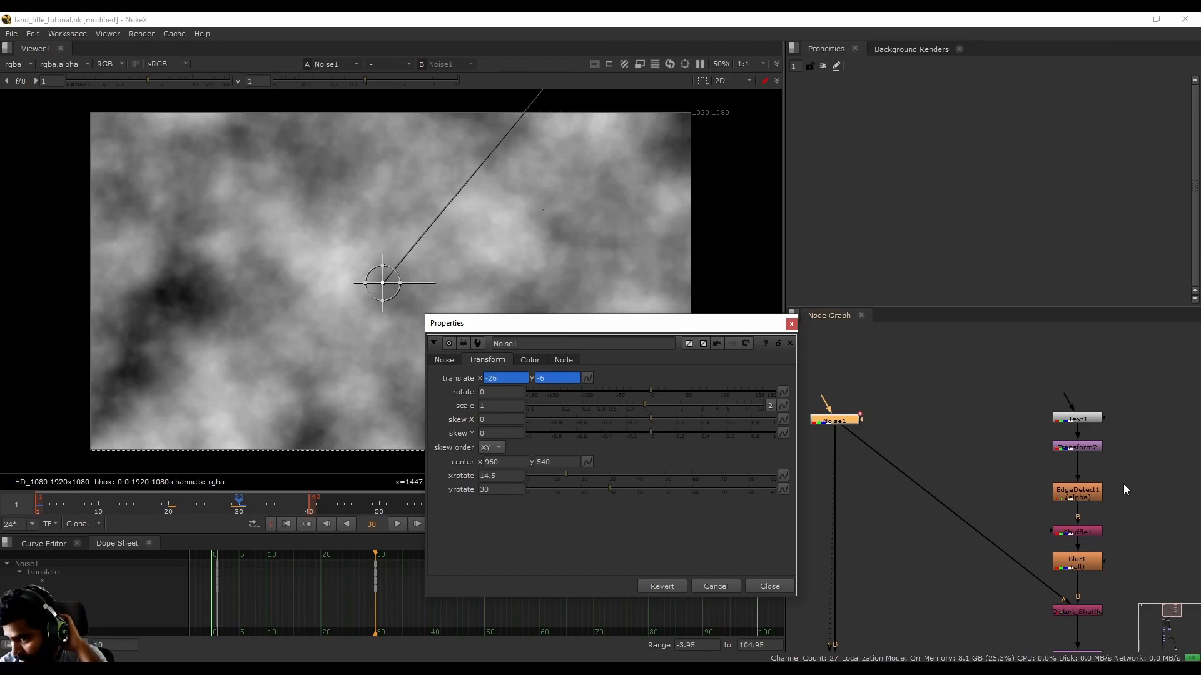
{"action": "double_click", "coordinate": [1076, 447]}
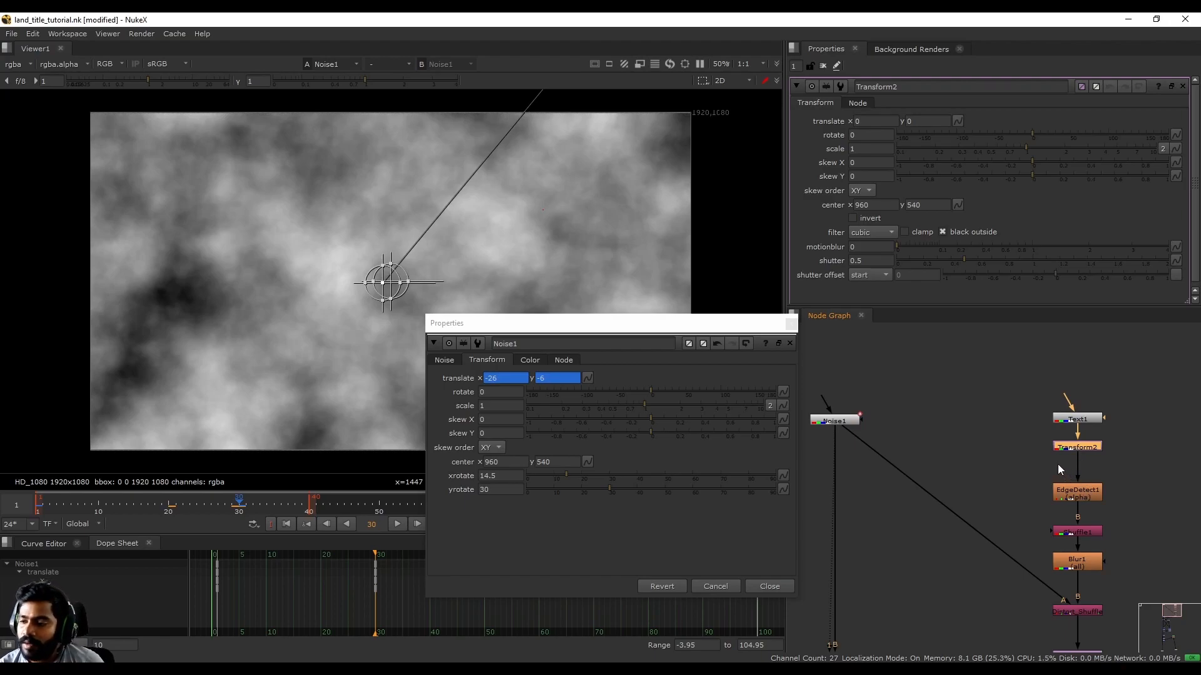
{"action": "left_click", "coordinate": [1008, 439]}
{"action": "middle_click_drag", "start_coordinate": [996, 453], "coordinate": [976, 436]}
{"action": "left_click_drag", "start_coordinate": [663, 325], "coordinate": [591, 187]}
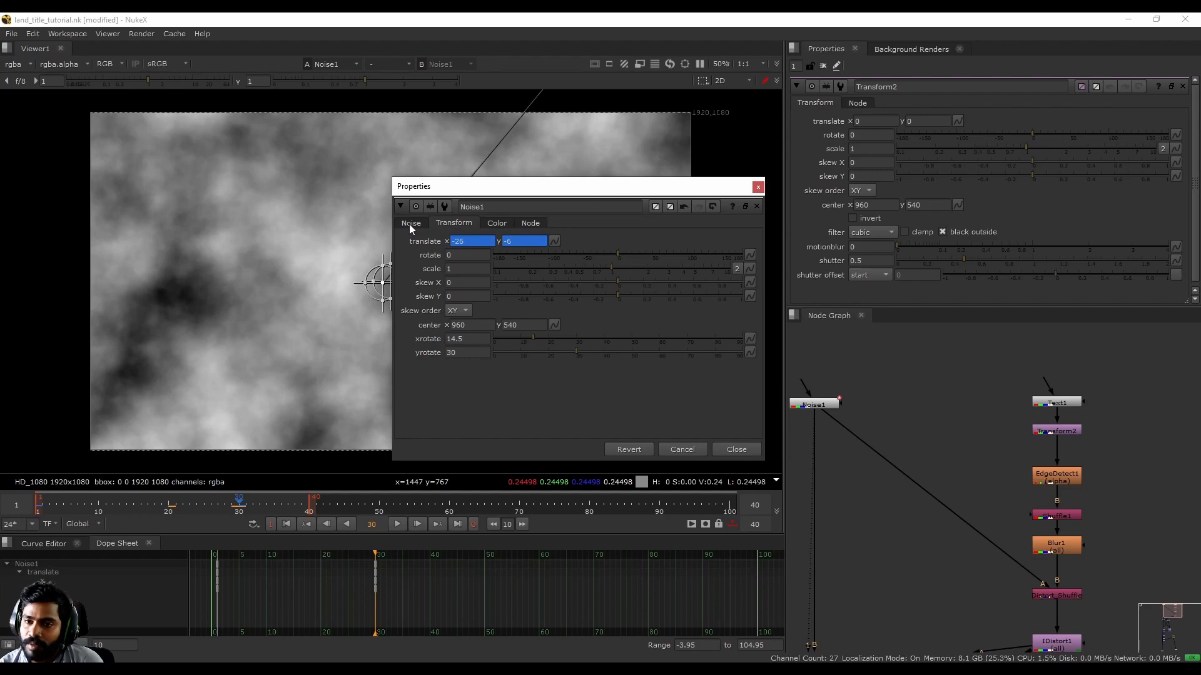
Step: Link Transform2's translate to Noise1's animated translate using Paste Absolute
{"action": "left_click", "coordinate": [827, 406]}
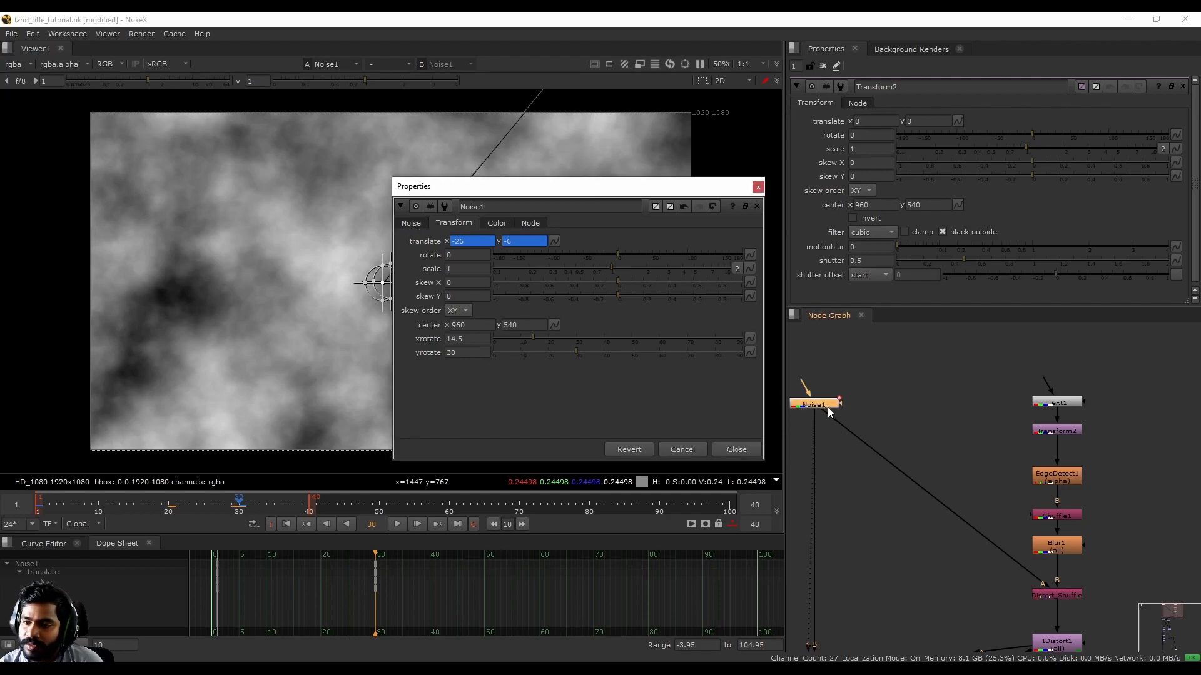
{"action": "left_click_drag", "start_coordinate": [556, 196], "coordinate": [587, 191]}
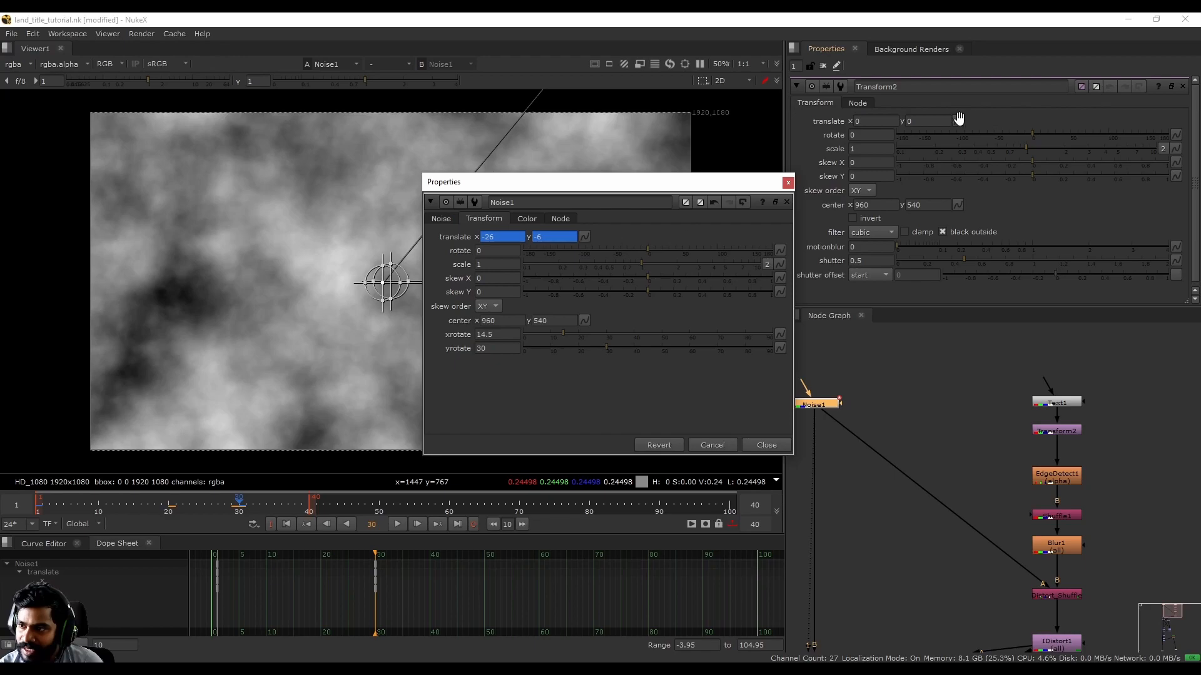
{"action": "left_click", "coordinate": [959, 121]}
{"action": "mouse_move", "coordinate": [998, 249]}
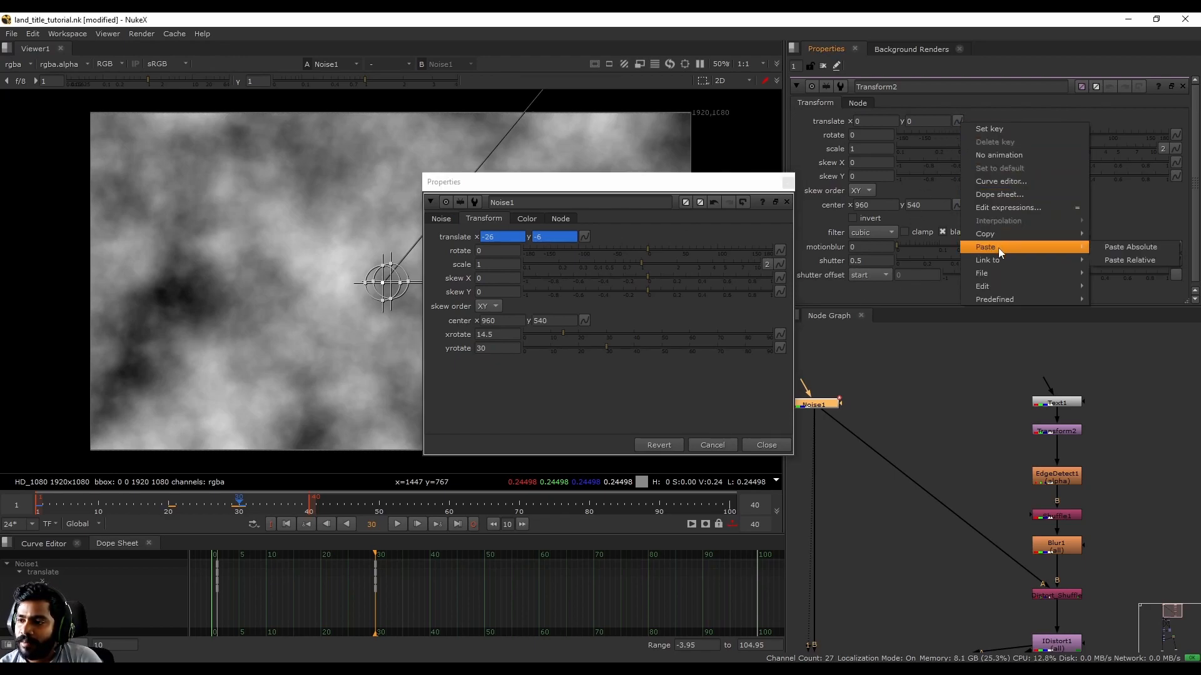
{"action": "left_click", "coordinate": [1135, 248]}
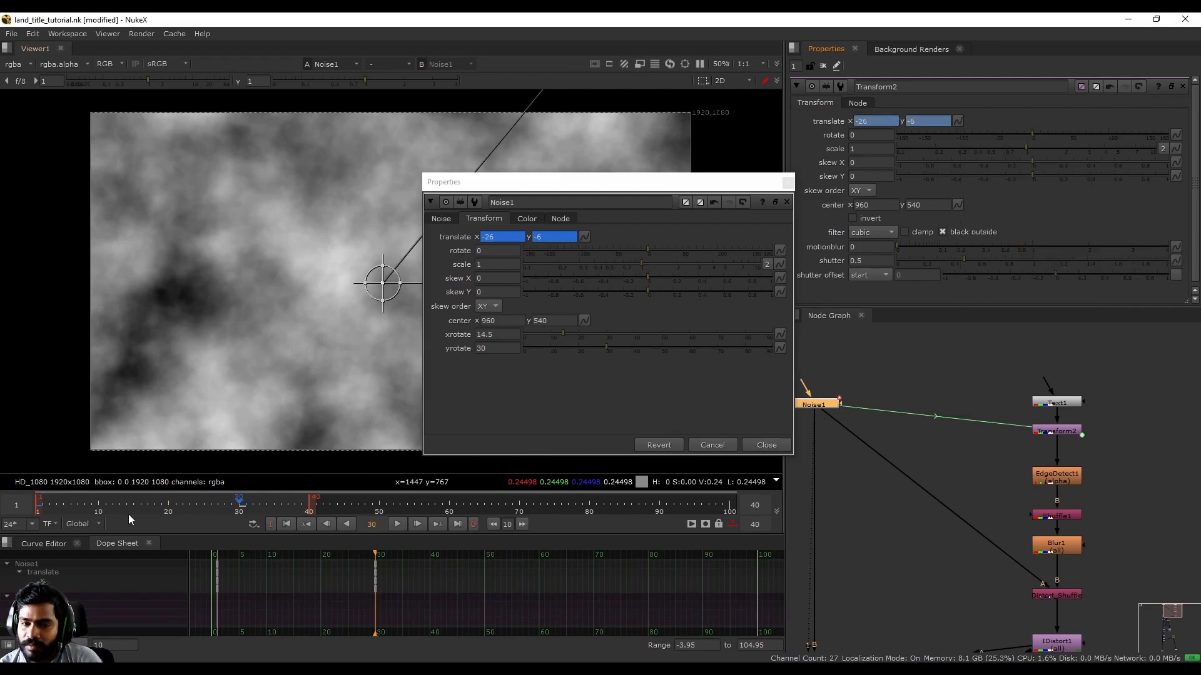
Step: Display Transform2's output in the viewer and scrub up to frame 30 to examine the linked movement of the ABCD text
{"action": "left_click", "coordinate": [1055, 431]}
{"action": "key", "text": "1"}
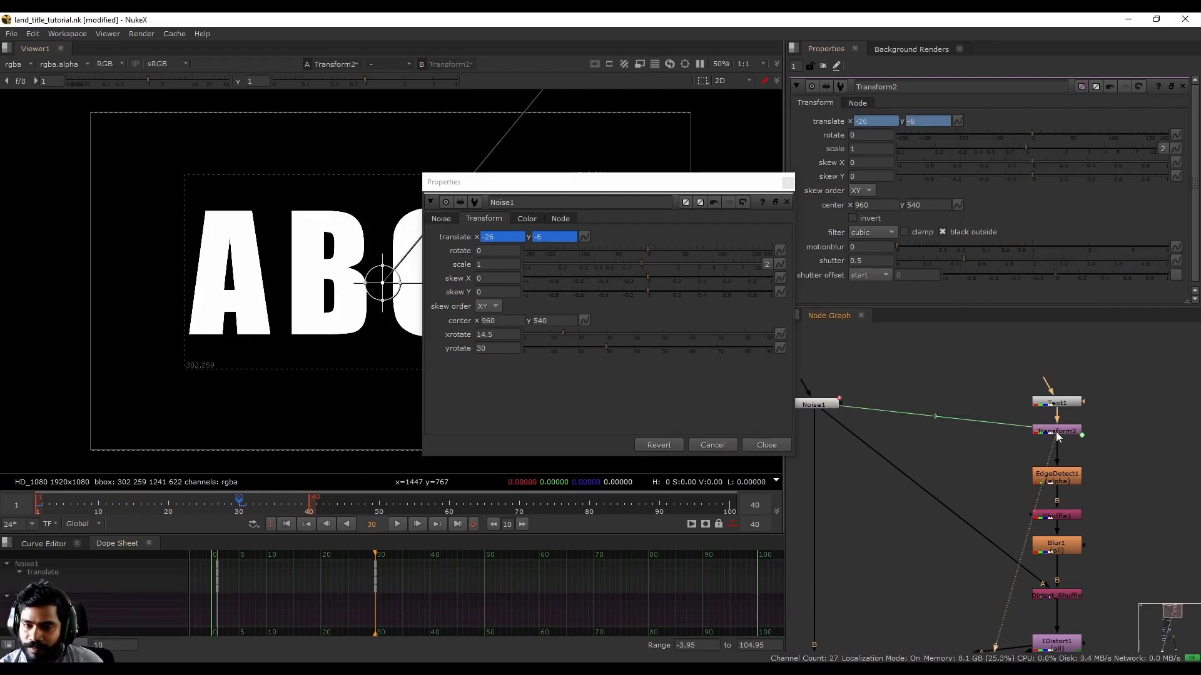
{"action": "left_click_drag", "start_coordinate": [463, 183], "coordinate": [663, 203]}
{"action": "mouse_move", "coordinate": [231, 501]}
{"action": "left_mouse_down"}
{"action": "mouse_move", "coordinate": [92, 501]}
{"action": "mouse_move", "coordinate": [247, 505]}
{"action": "mouse_move", "coordinate": [128, 505]}
{"action": "mouse_move", "coordinate": [237, 504]}
{"action": "left_mouse_up"}
{"action": "left_click_drag", "start_coordinate": [190, 515], "coordinate": [238, 515]}
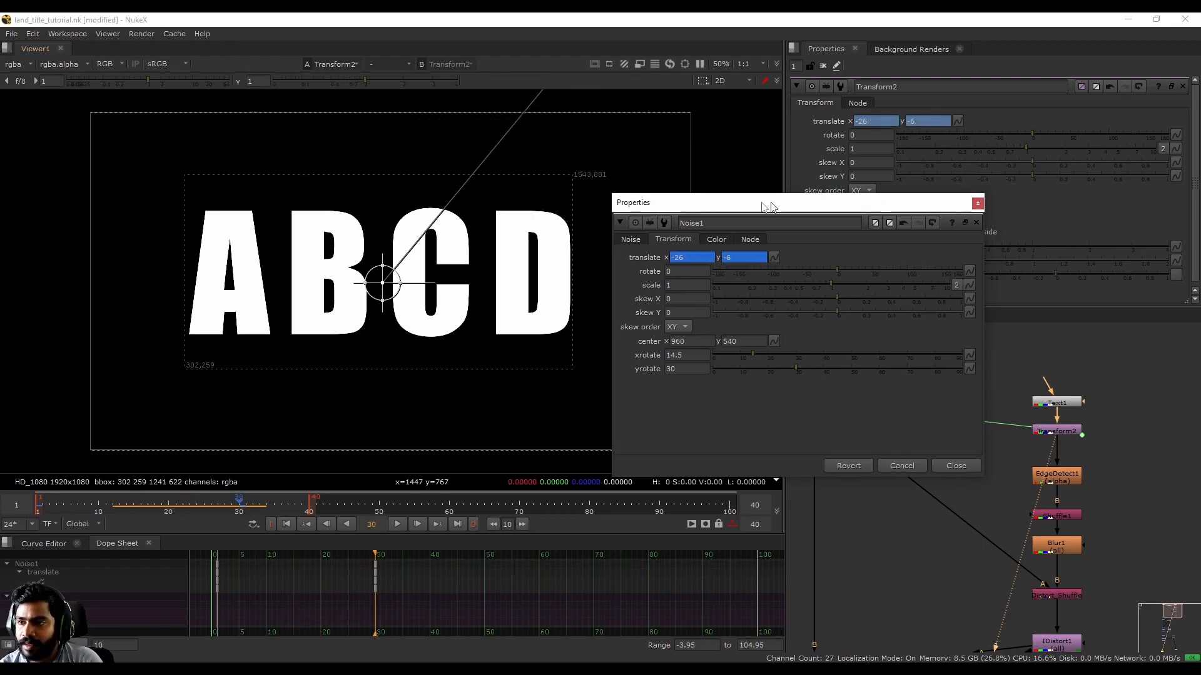
{"action": "left_click_drag", "start_coordinate": [784, 208], "coordinate": [593, 190]}
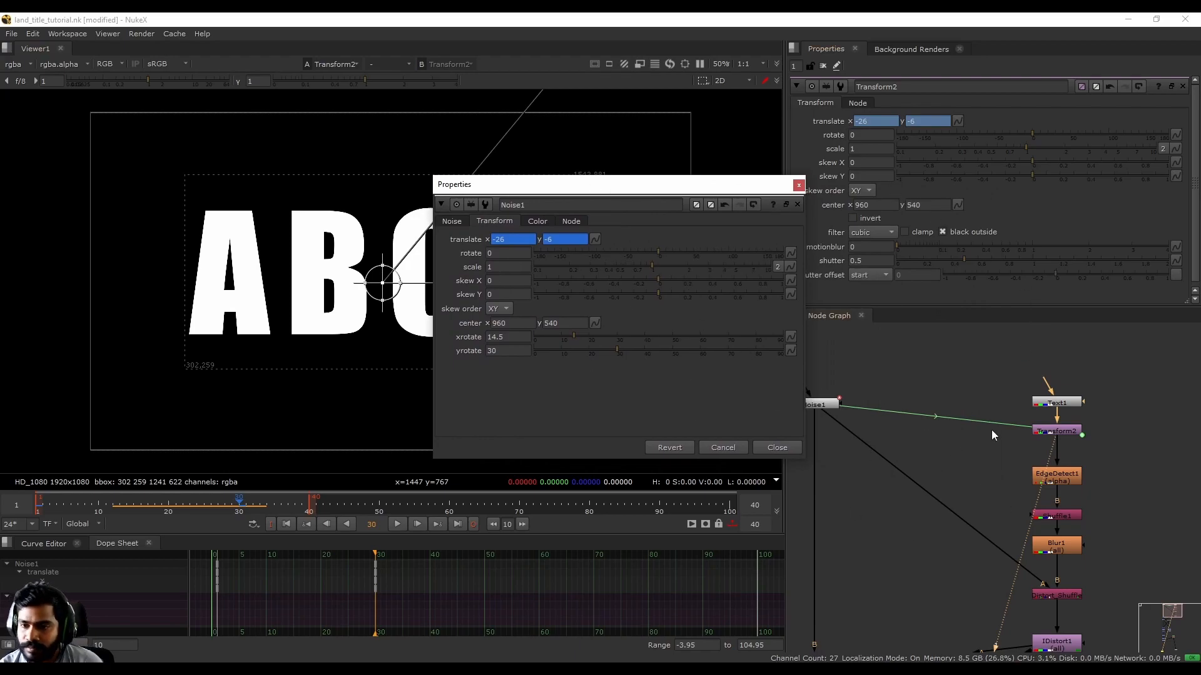
{"action": "left_click", "coordinate": [451, 220]}
{"action": "left_click", "coordinate": [484, 221]}
{"action": "double_click", "coordinate": [816, 404]}
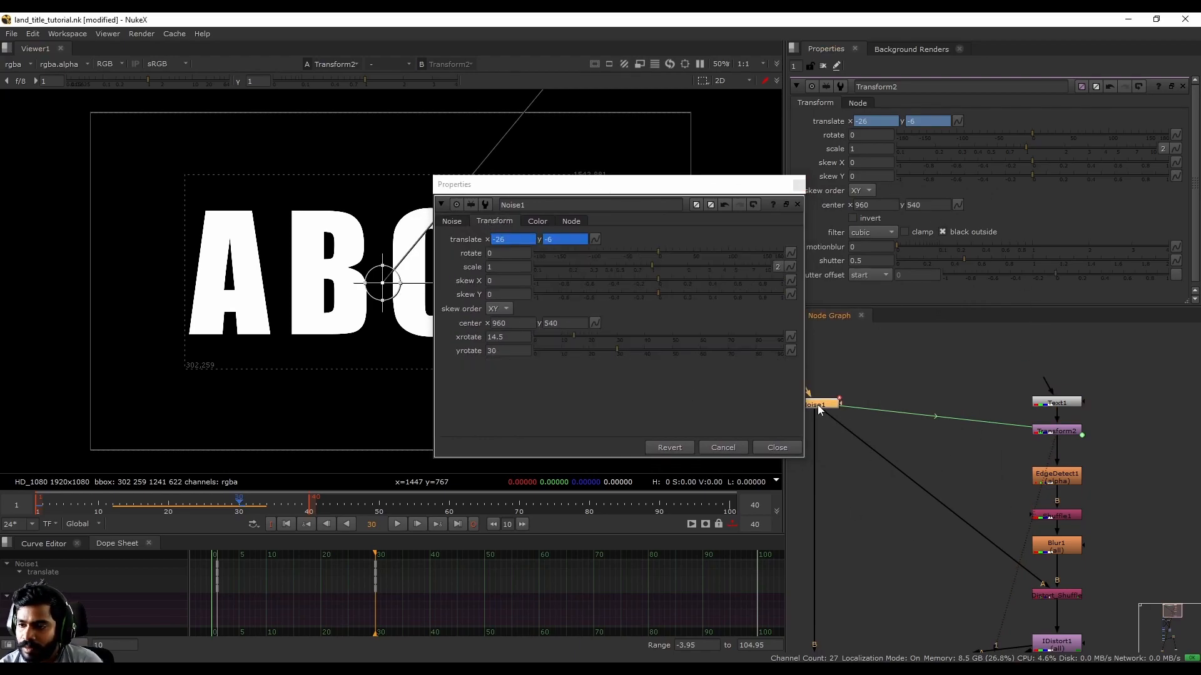
{"action": "left_click", "coordinate": [1072, 429]}
{"action": "double_click", "coordinate": [819, 404]}
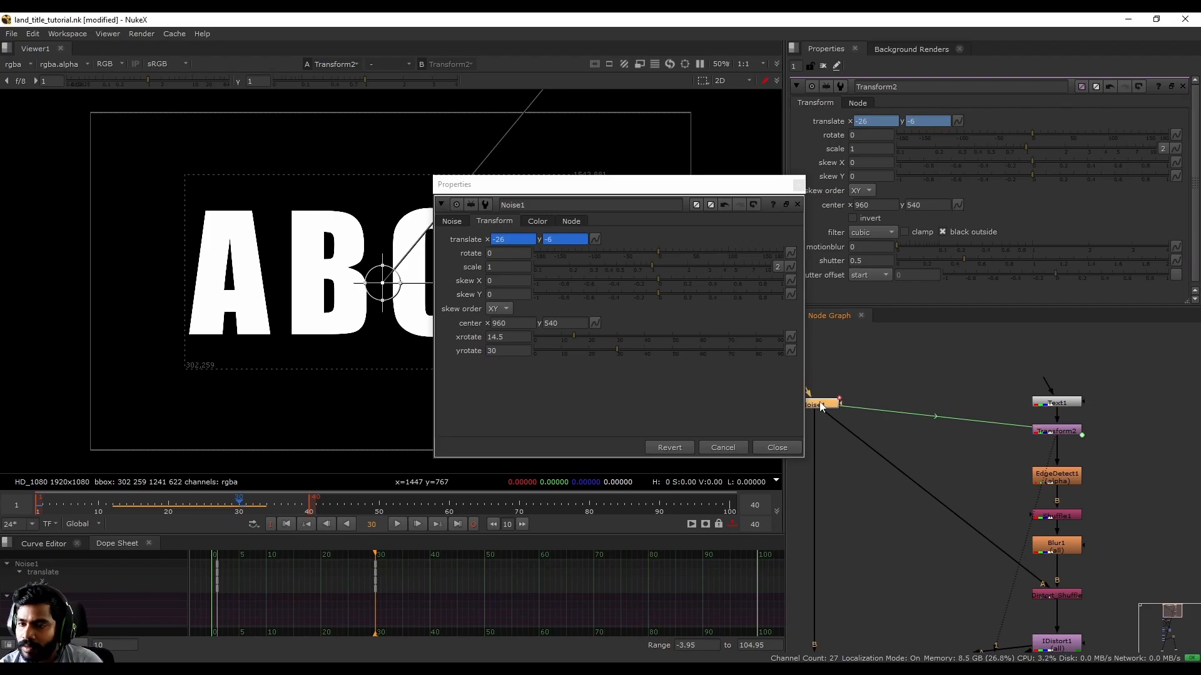
{"action": "left_click", "coordinate": [974, 385]}
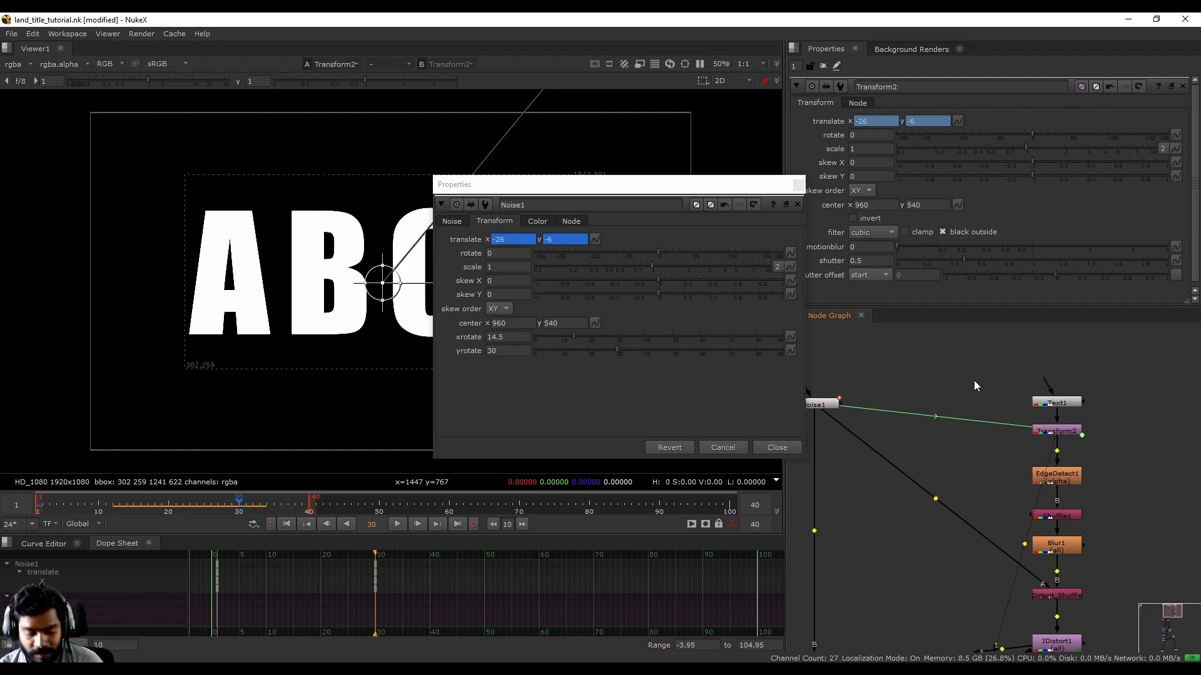
Step: Undo the translate link on Transform2, keeping the node between Text1 and EdgeDetect1, and reopen its properties
{"action": "key", "text": "Delete"}
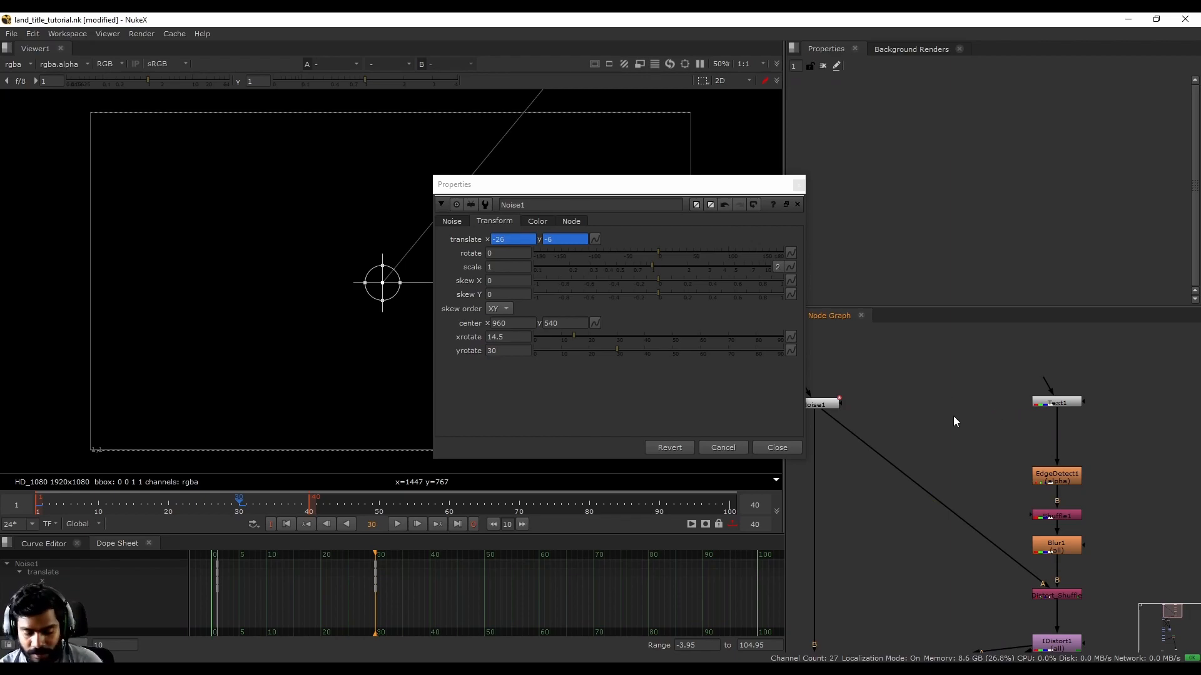
{"action": "key", "text": "ctrl+z"}
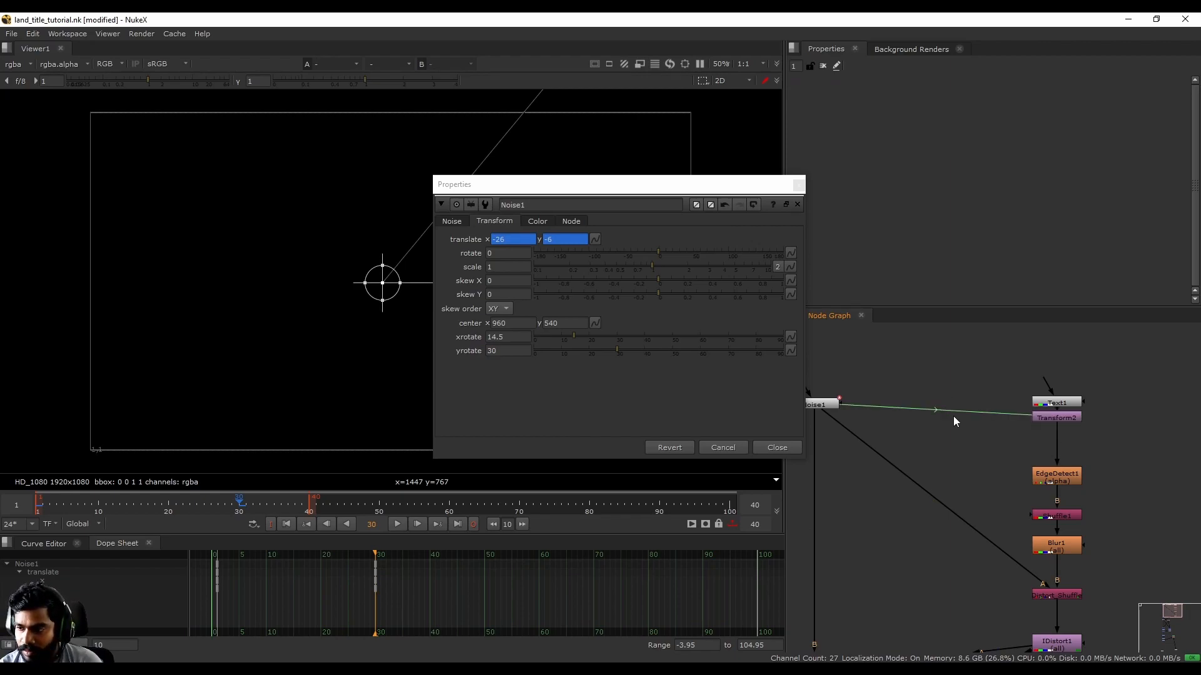
{"action": "double_click", "coordinate": [1078, 431]}
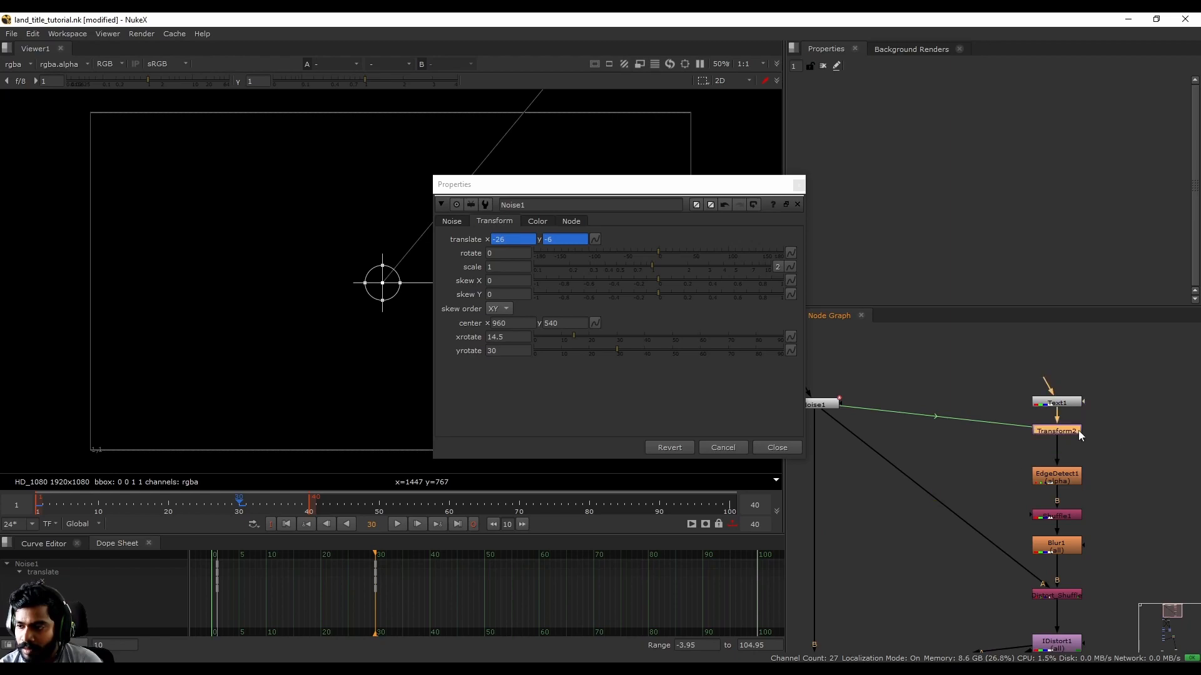
{"action": "left_click", "coordinate": [962, 435]}
{"action": "left_click_drag", "start_coordinate": [943, 384], "coordinate": [953, 399]}
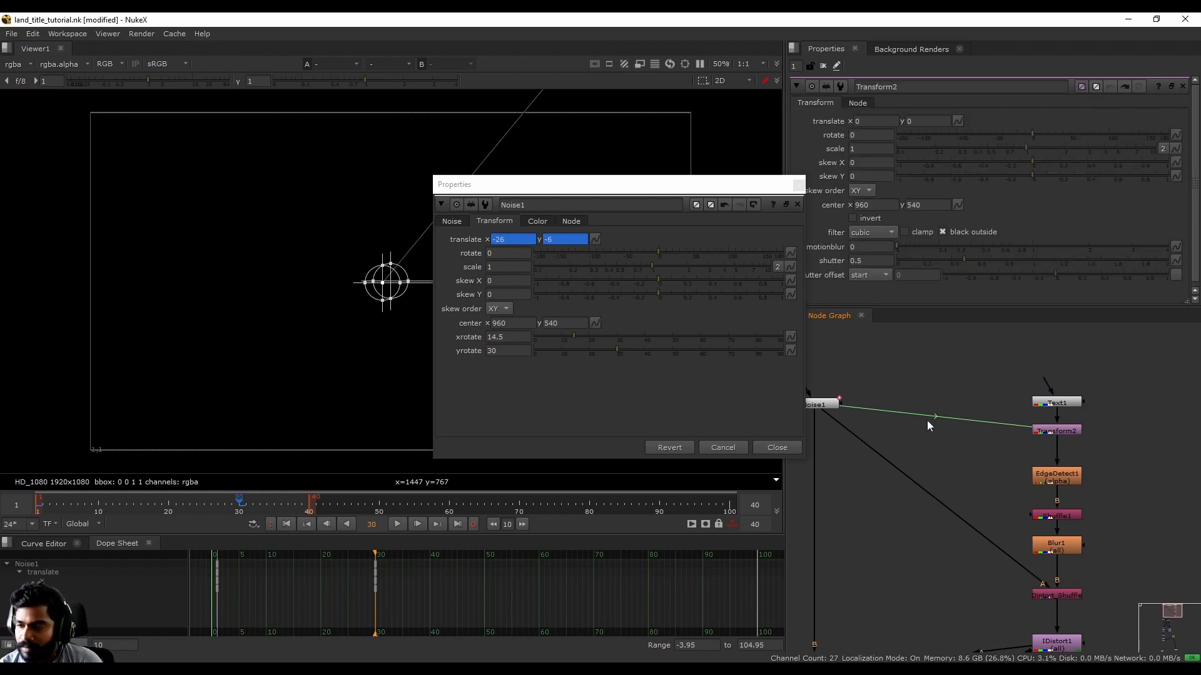
{"action": "scroll", "coordinate": [911, 433], "scroll_direction": "up", "scroll_amount": 2}
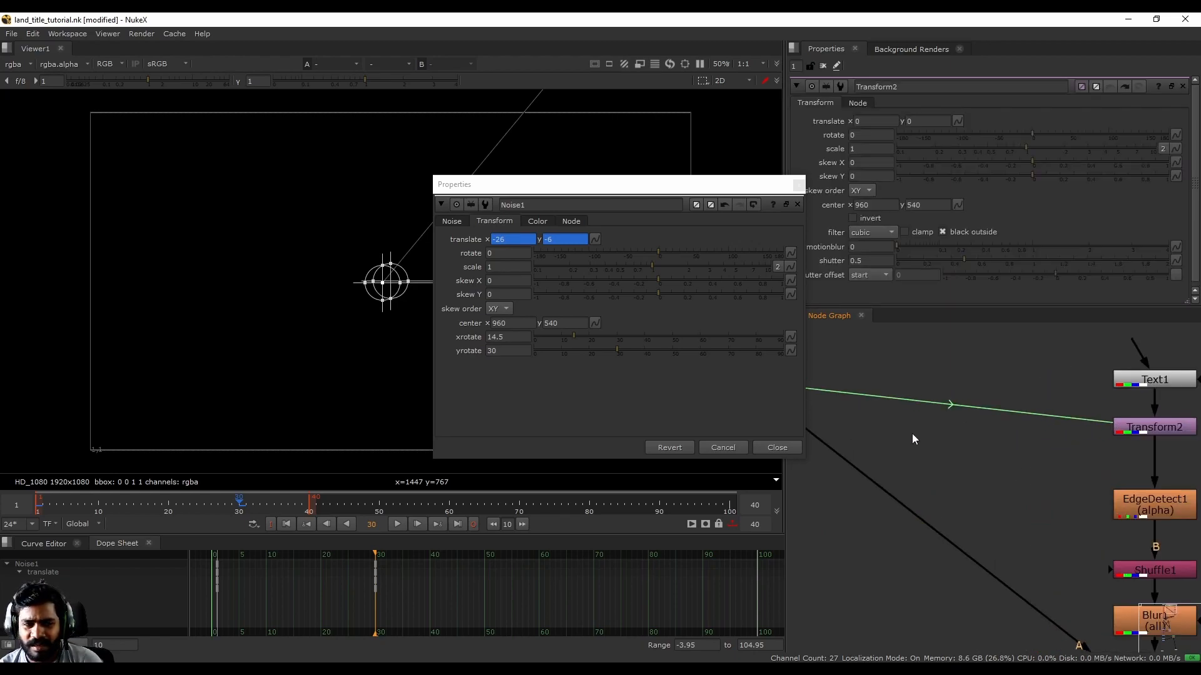
{"action": "scroll", "coordinate": [912, 434], "scroll_direction": "down", "scroll_amount": 1}
{"action": "scroll", "coordinate": [1057, 434], "scroll_direction": "up", "scroll_amount": 1}
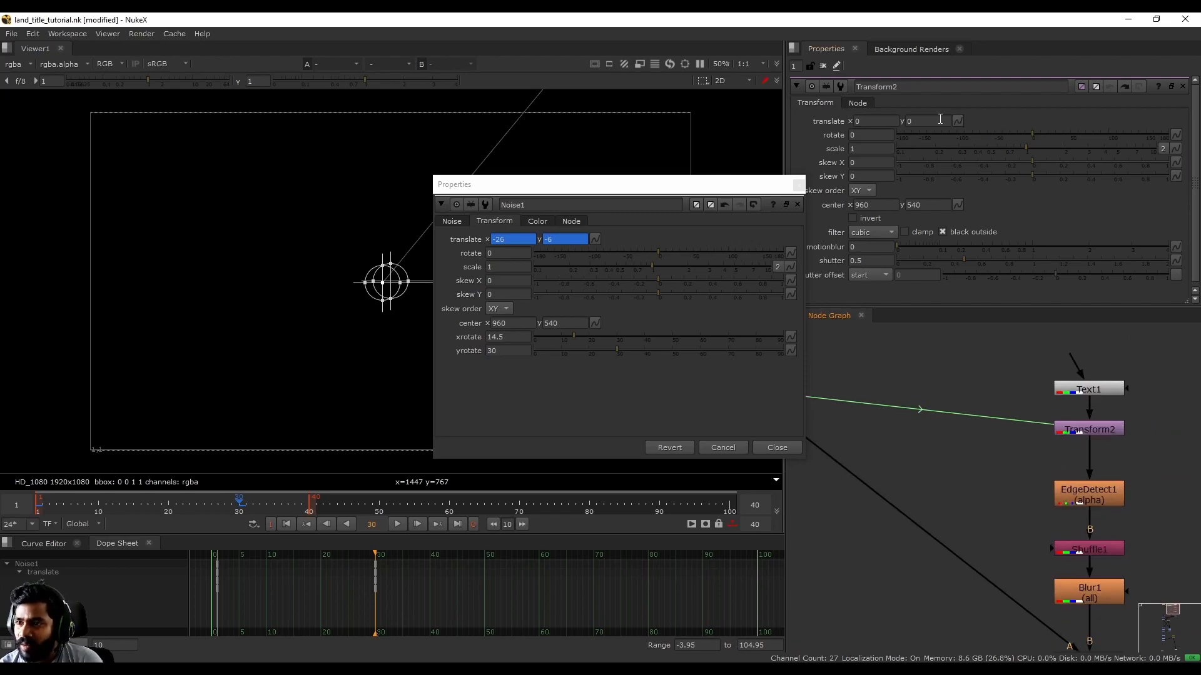
{"action": "left_click", "coordinate": [861, 124]}
{"action": "left_click", "coordinate": [1098, 433]}
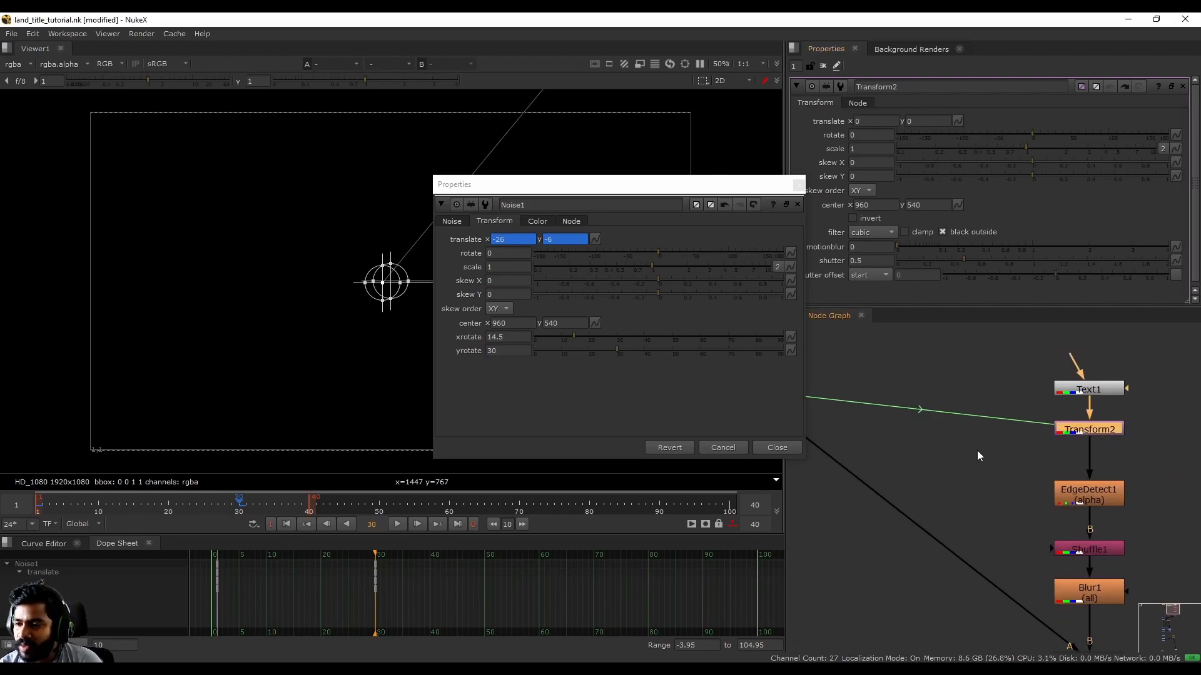
{"action": "middle_click_drag", "start_coordinate": [969, 448], "coordinate": [1038, 468]}
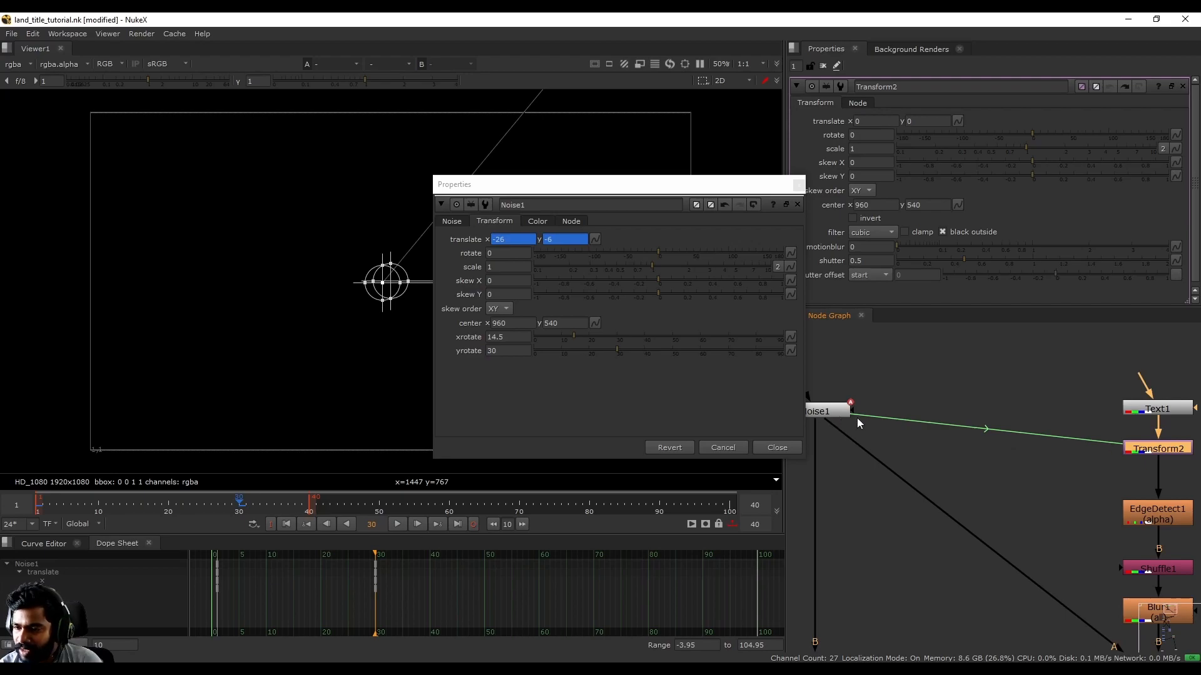
Step: Delete the Transform2 node and undo the deletion, restoring it between Text1 and EdgeDetect1
{"action": "scroll", "coordinate": [931, 450], "scroll_direction": "up", "scroll_amount": 4}
{"action": "scroll", "coordinate": [1003, 400], "scroll_direction": "up", "scroll_amount": 3}
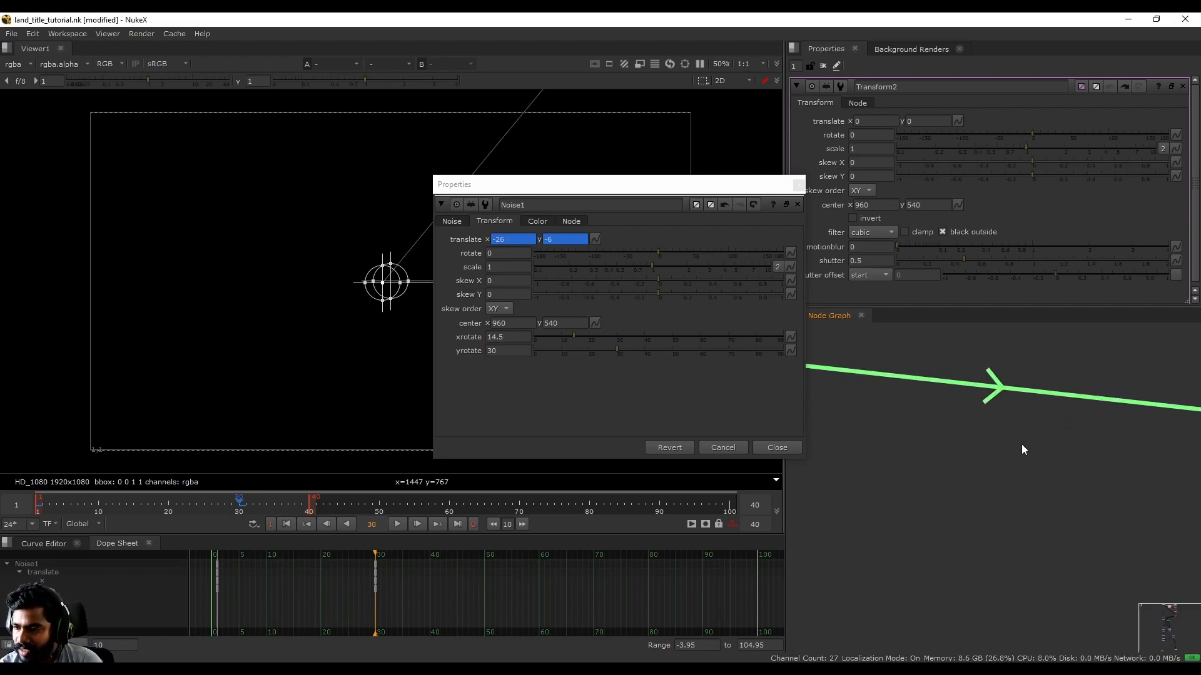
{"action": "scroll", "coordinate": [1022, 443], "scroll_direction": "down", "scroll_amount": 7}
{"action": "middle_click_drag", "start_coordinate": [1073, 478], "coordinate": [1020, 476]}
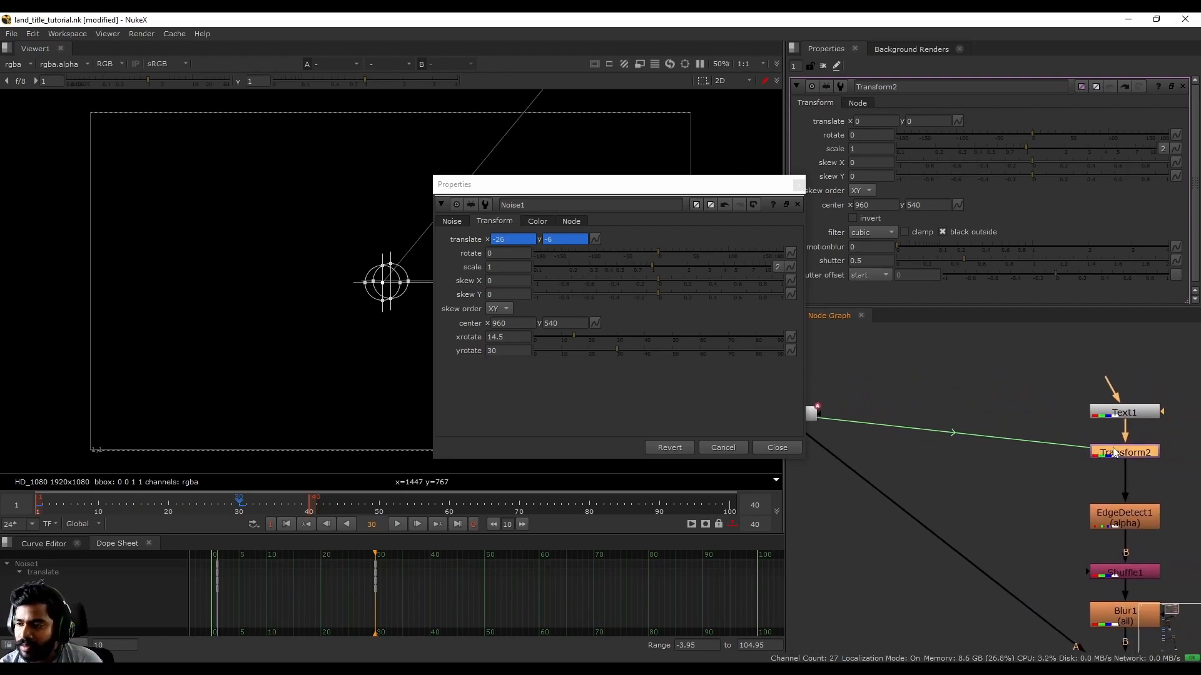
{"action": "scroll", "coordinate": [1113, 449], "scroll_direction": "up", "scroll_amount": 1}
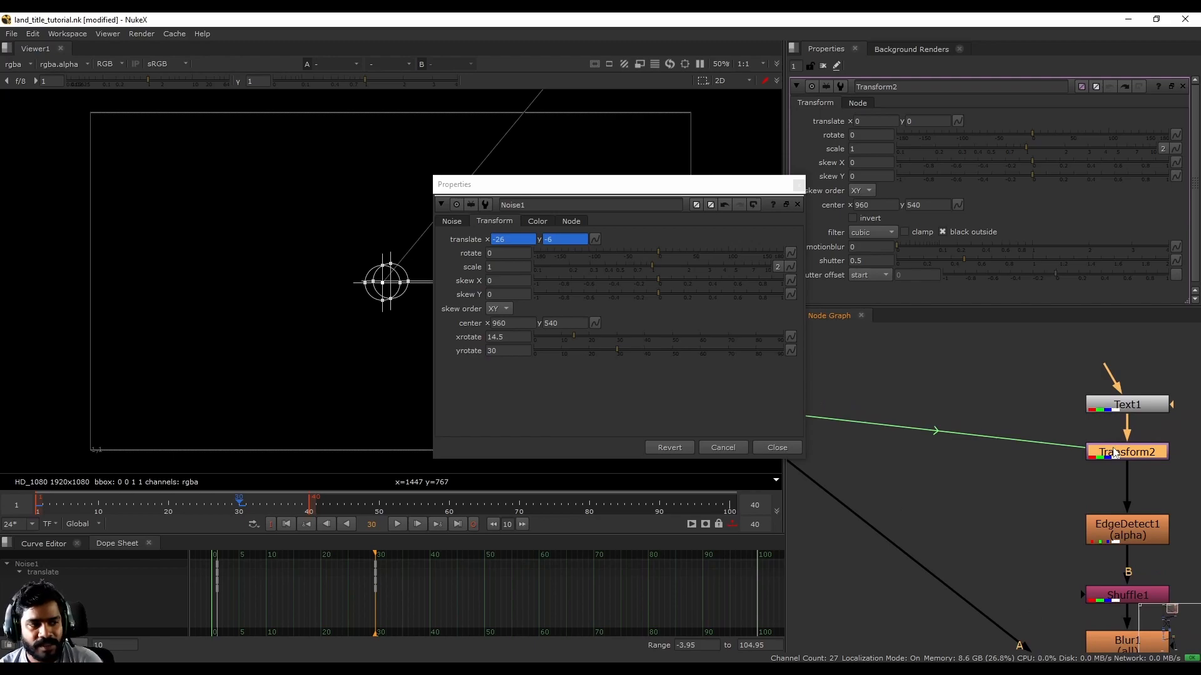
{"action": "key", "text": "Delete"}
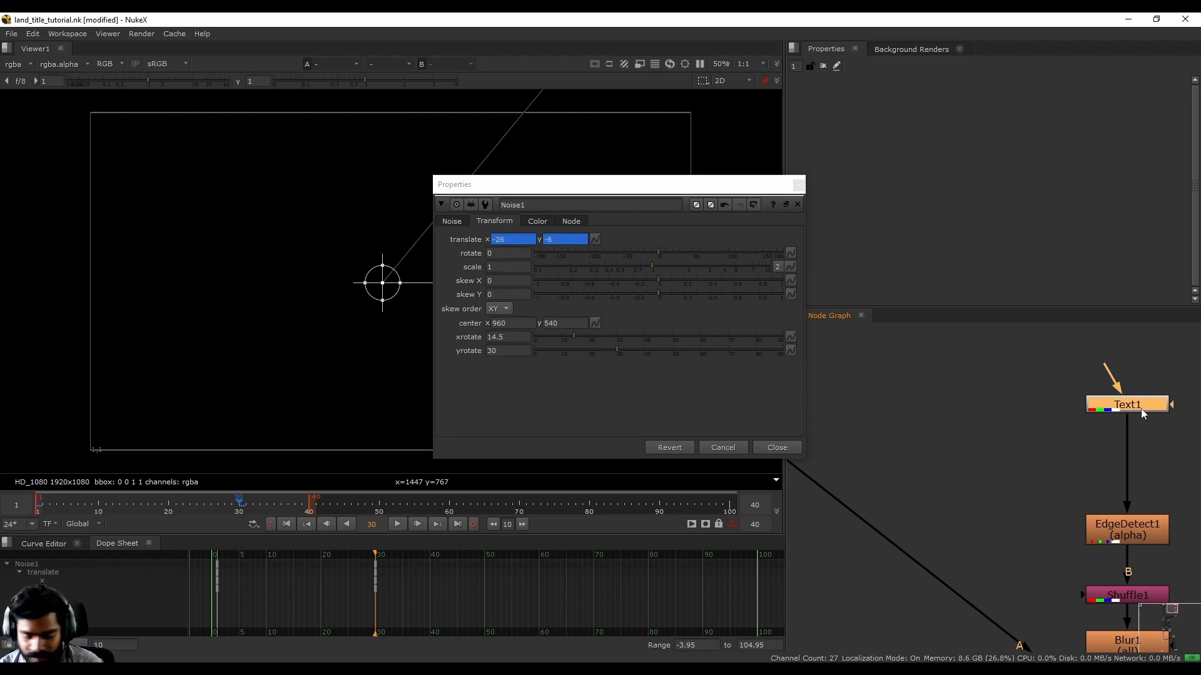
{"action": "key", "text": "ctrl+z"}
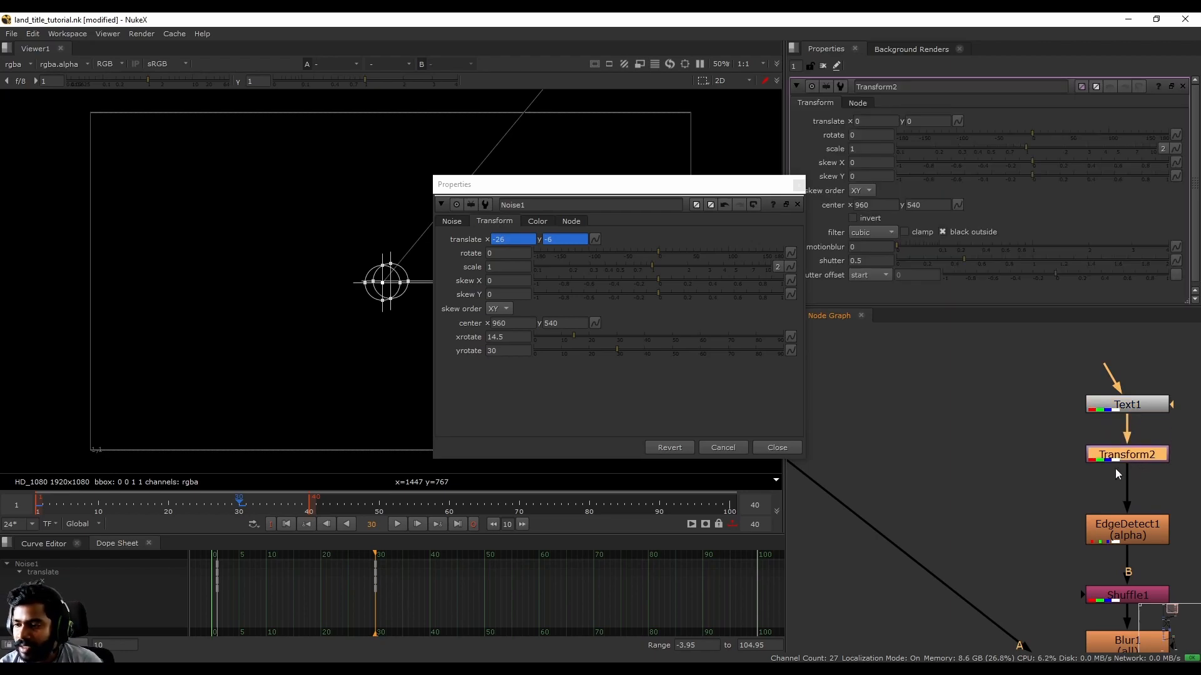
{"action": "scroll", "coordinate": [1126, 464], "scroll_direction": "down", "scroll_amount": 2}
{"action": "scroll", "coordinate": [947, 455], "scroll_direction": "up", "scroll_amount": 1}
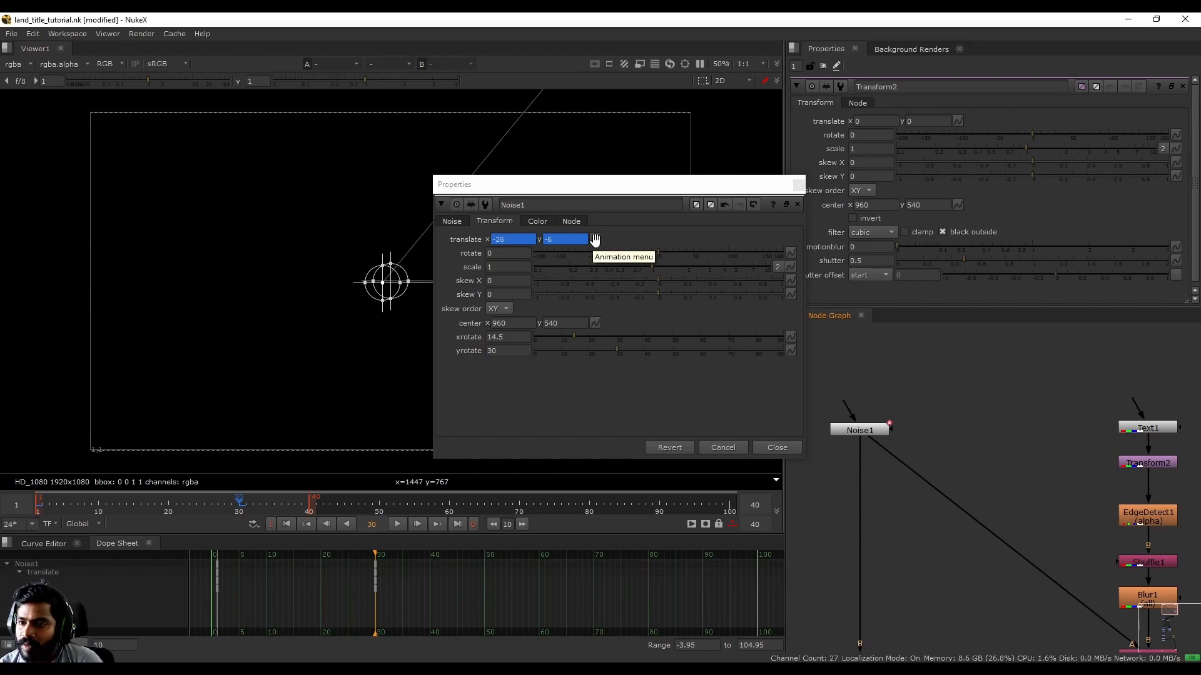
Step: Examine the copy options for Noise1's translate and the animation options for Transform2's translate without applying any
{"action": "left_click", "coordinate": [595, 240]}
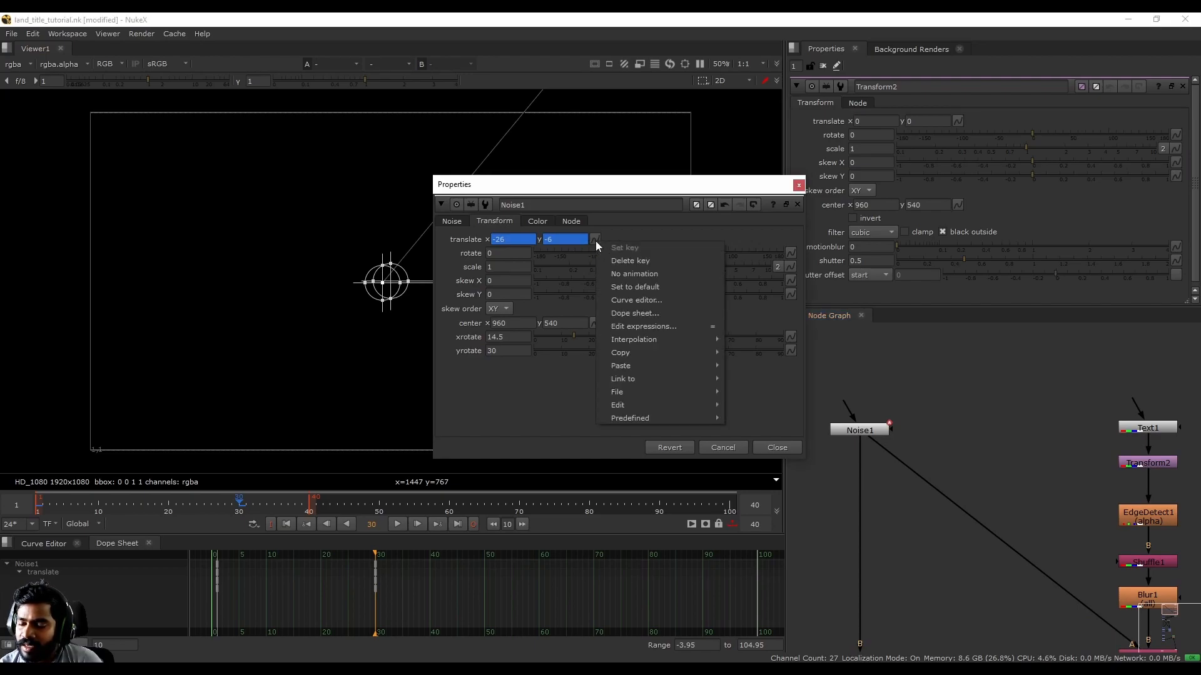
{"action": "mouse_move", "coordinate": [624, 355]}
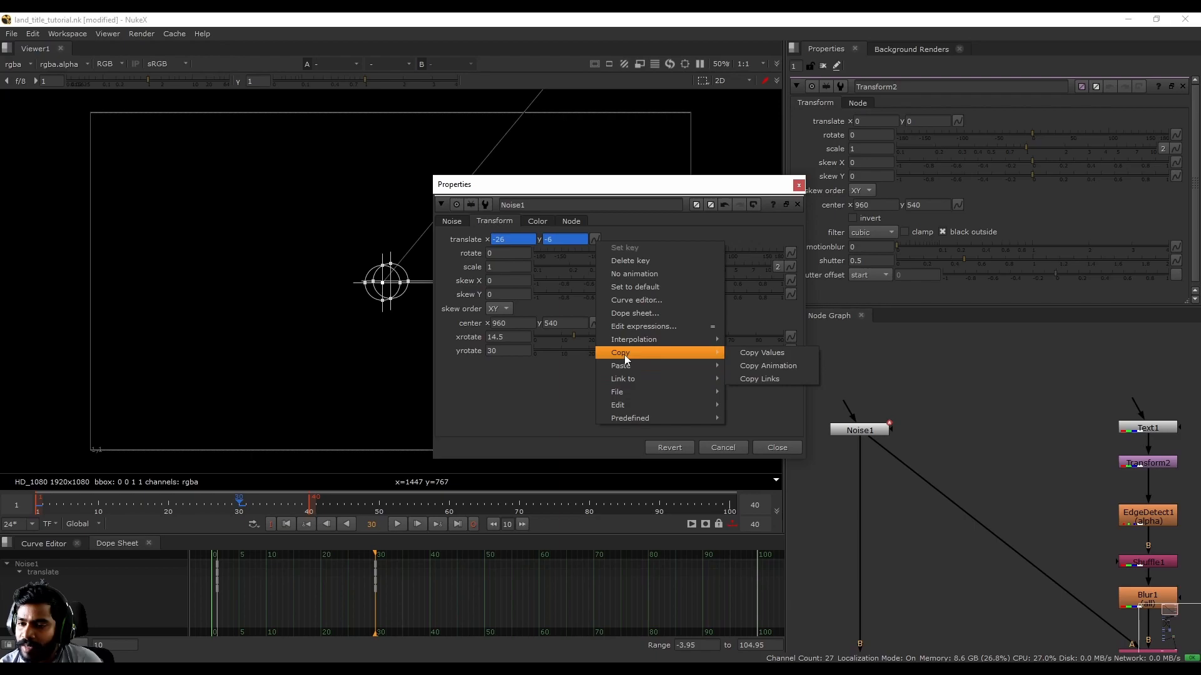
{"action": "left_click", "coordinate": [957, 120]}
{"action": "left_click", "coordinate": [957, 120]}
{"action": "left_click", "coordinate": [1059, 111]}
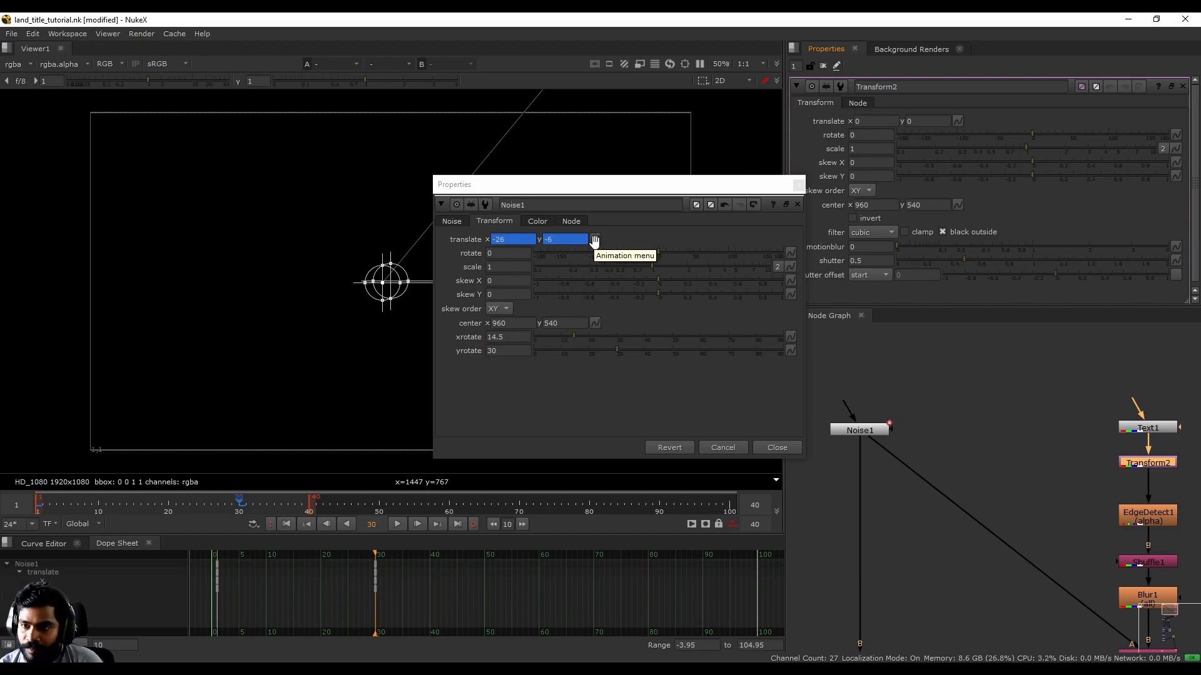
Step: Link Transform2's translate x and y directly to Noise1's animated translate with an expression link
{"action": "left_click_drag", "start_coordinate": [594, 242], "coordinate": [917, 133]}
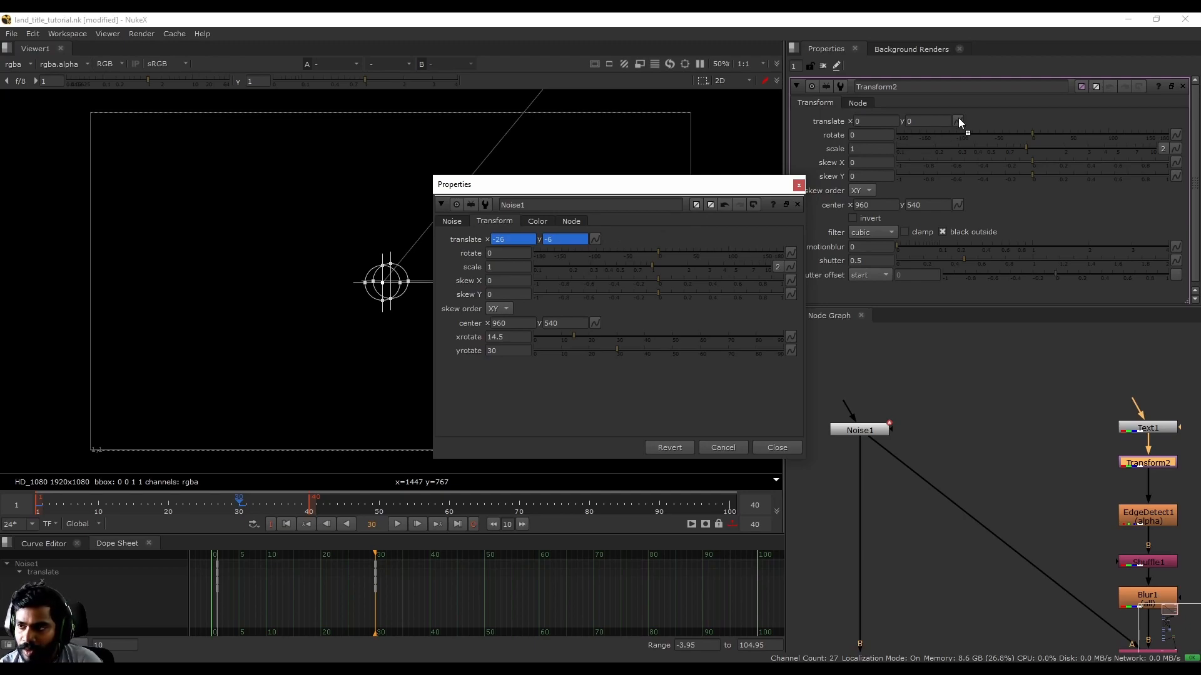
{"action": "left_click_drag", "start_coordinate": [959, 119], "coordinate": [957, 117]}
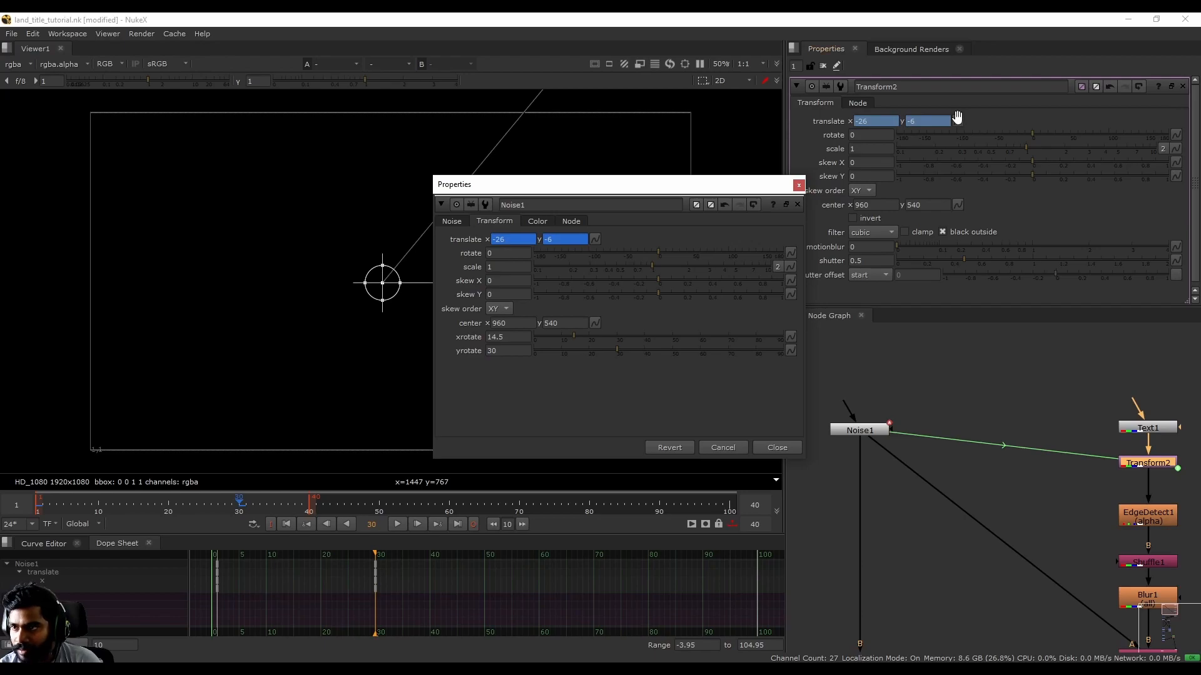
{"action": "middle_click_drag", "start_coordinate": [981, 486], "coordinate": [899, 482]}
{"action": "left_click", "coordinate": [934, 486]}
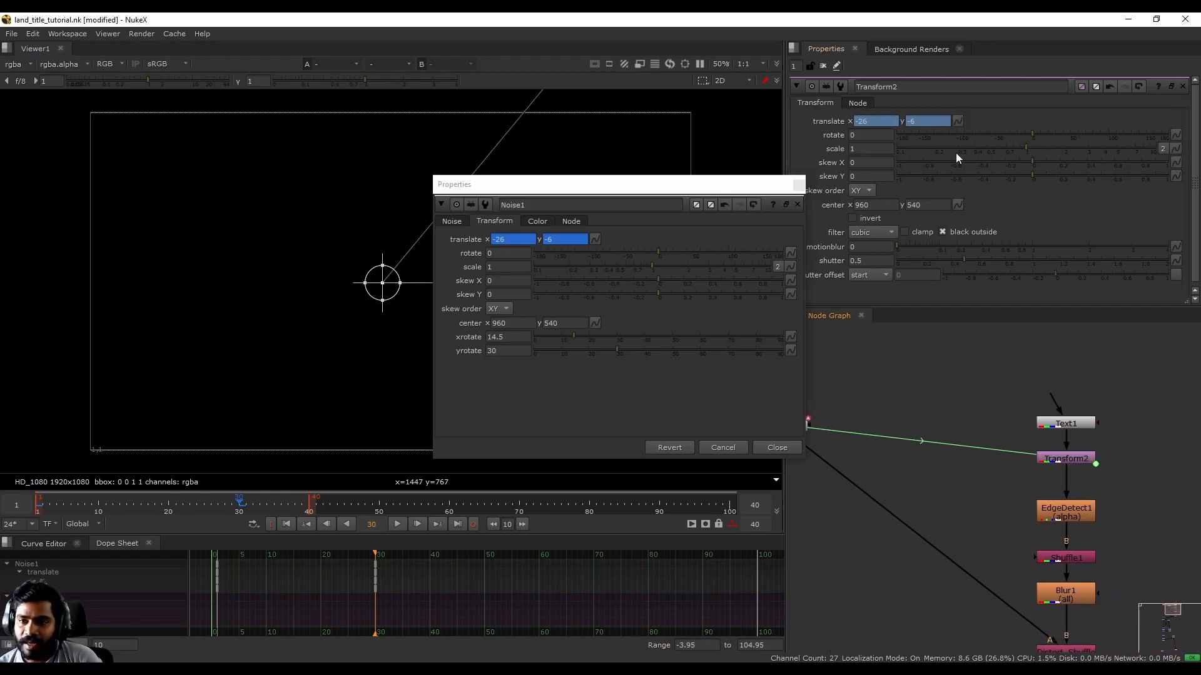
Step: Inspect the translate curves of Noise1 and Transform2 in the Curve Editor, and return to the Dope Sheet
{"action": "left_click", "coordinate": [1075, 459]}
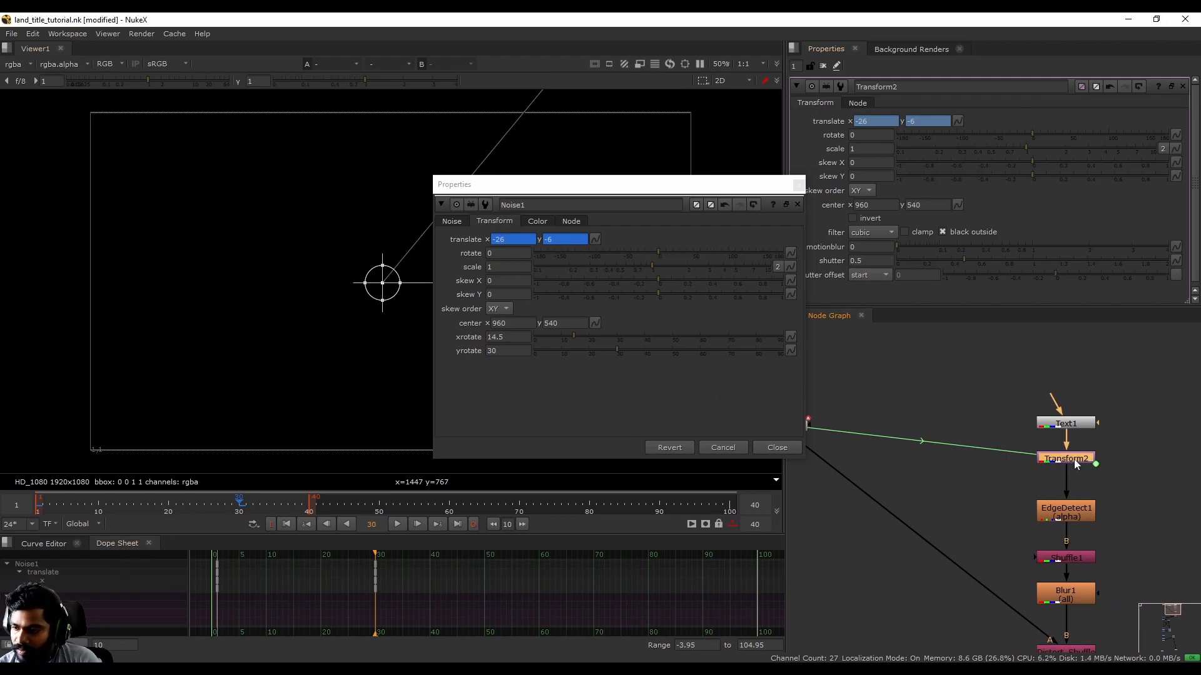
{"action": "scroll", "coordinate": [308, 596], "scroll_direction": "down", "scroll_amount": 2}
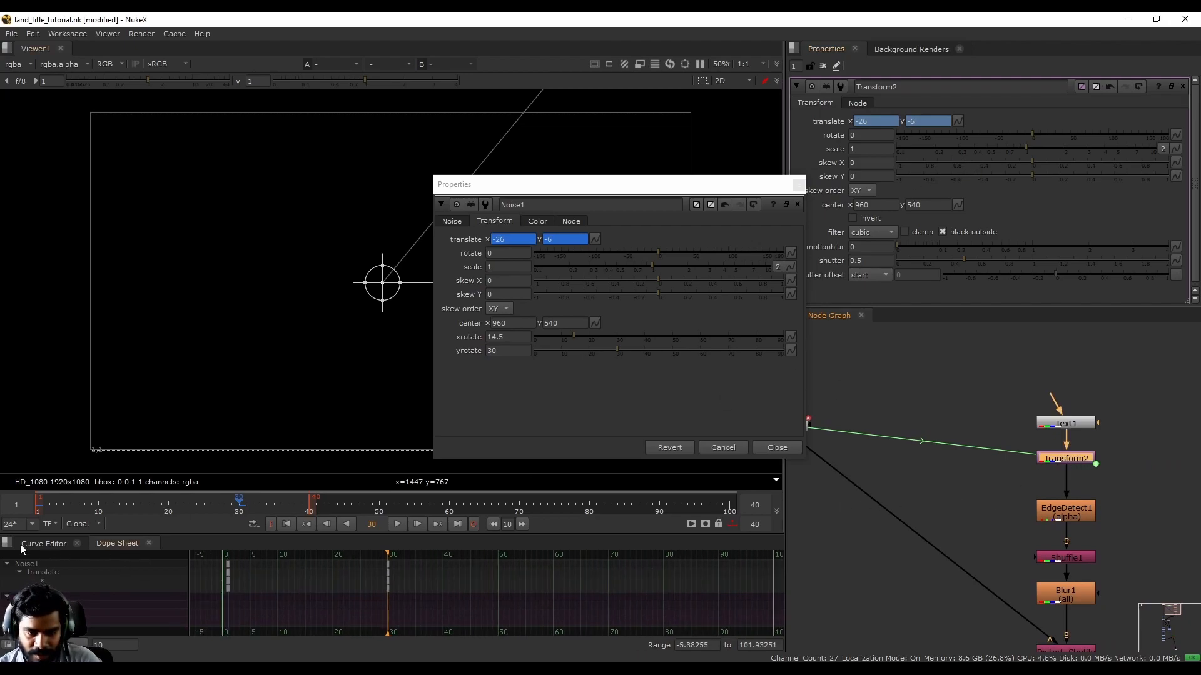
{"action": "left_click", "coordinate": [43, 543]}
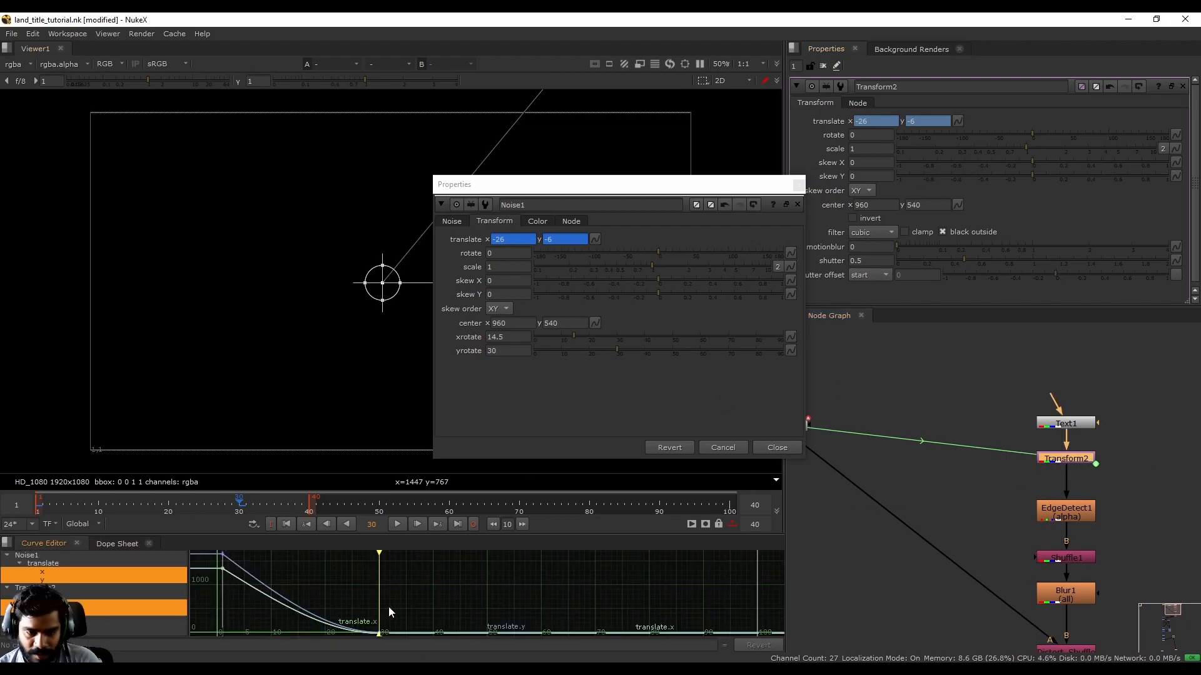
{"action": "left_click", "coordinate": [117, 543]}
{"action": "middle_click_drag", "start_coordinate": [892, 480], "coordinate": [958, 473]}
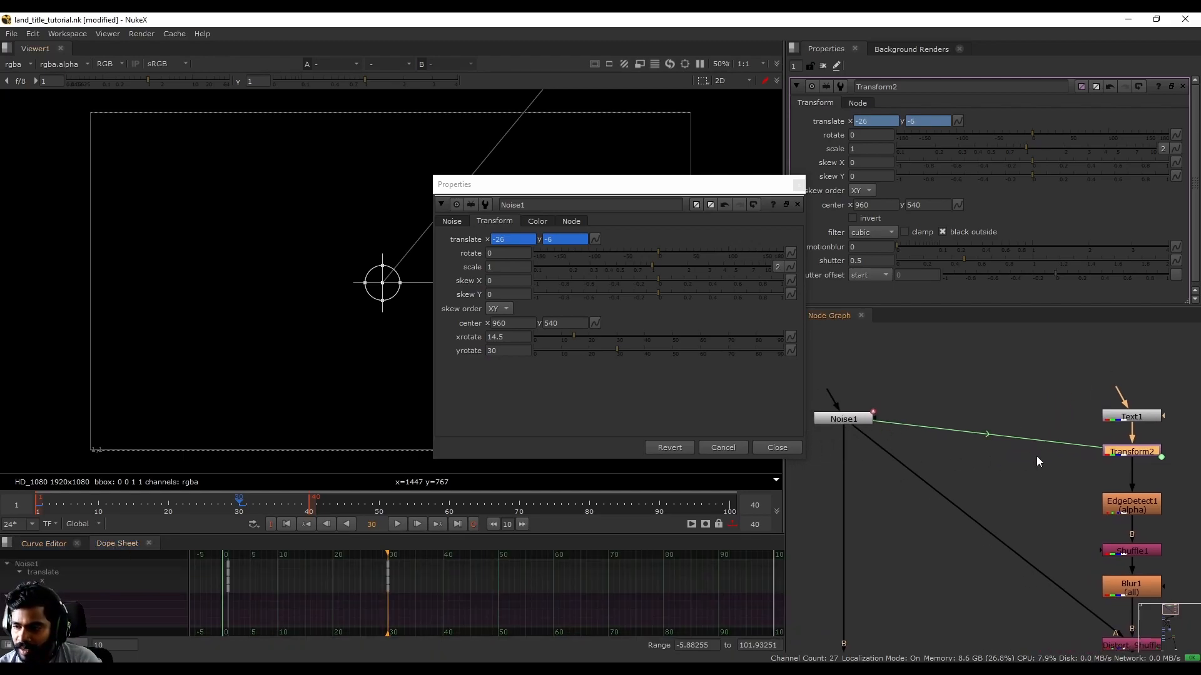
{"action": "middle_click_drag", "start_coordinate": [1050, 510], "coordinate": [1061, 450]}
{"action": "left_click_drag", "start_coordinate": [588, 188], "coordinate": [616, 185]}
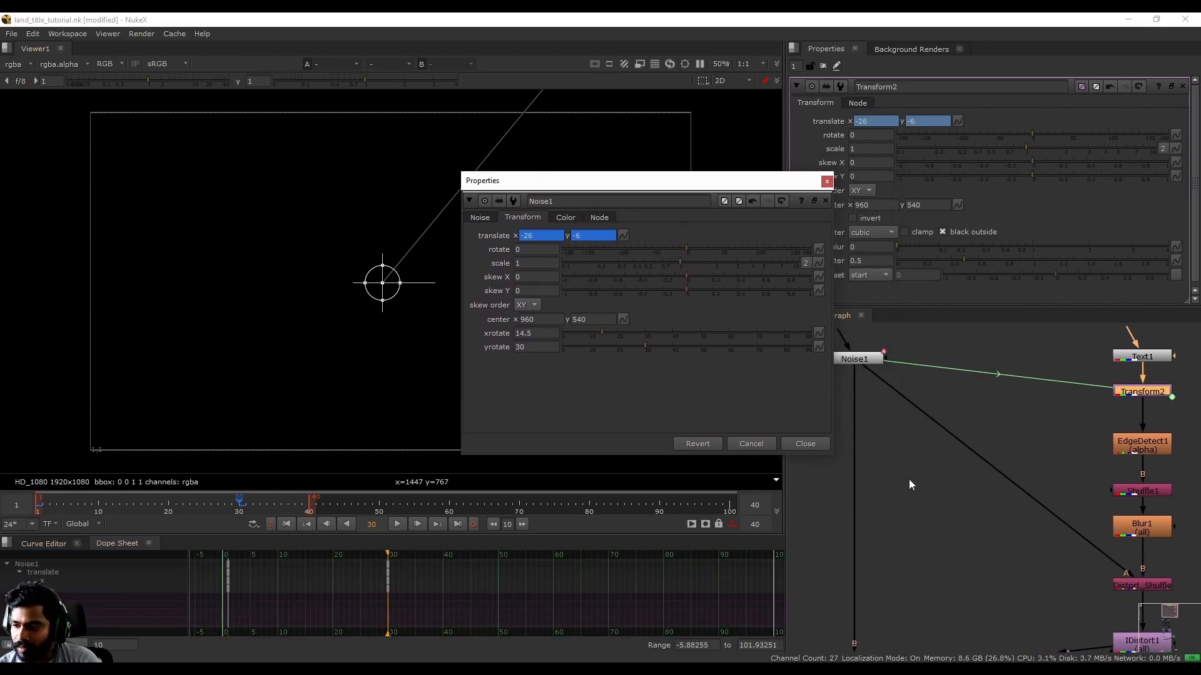
Step: Display Grade1's output in the viewer and play and scrub the ABCD animation, stopping at frame 35
{"action": "scroll", "coordinate": [909, 480], "scroll_direction": "down", "scroll_amount": 4}
{"action": "middle_click_drag", "start_coordinate": [909, 480], "coordinate": [961, 359]}
{"action": "scroll", "coordinate": [943, 463], "scroll_direction": "up", "scroll_amount": 4}
{"action": "left_click", "coordinate": [943, 462], "text": "ctrl+shift"}
{"action": "left_click_drag", "start_coordinate": [588, 193], "coordinate": [766, 148]}
{"action": "left_click", "coordinate": [197, 504]}
{"action": "left_click_drag", "start_coordinate": [198, 504], "coordinate": [152, 498]}
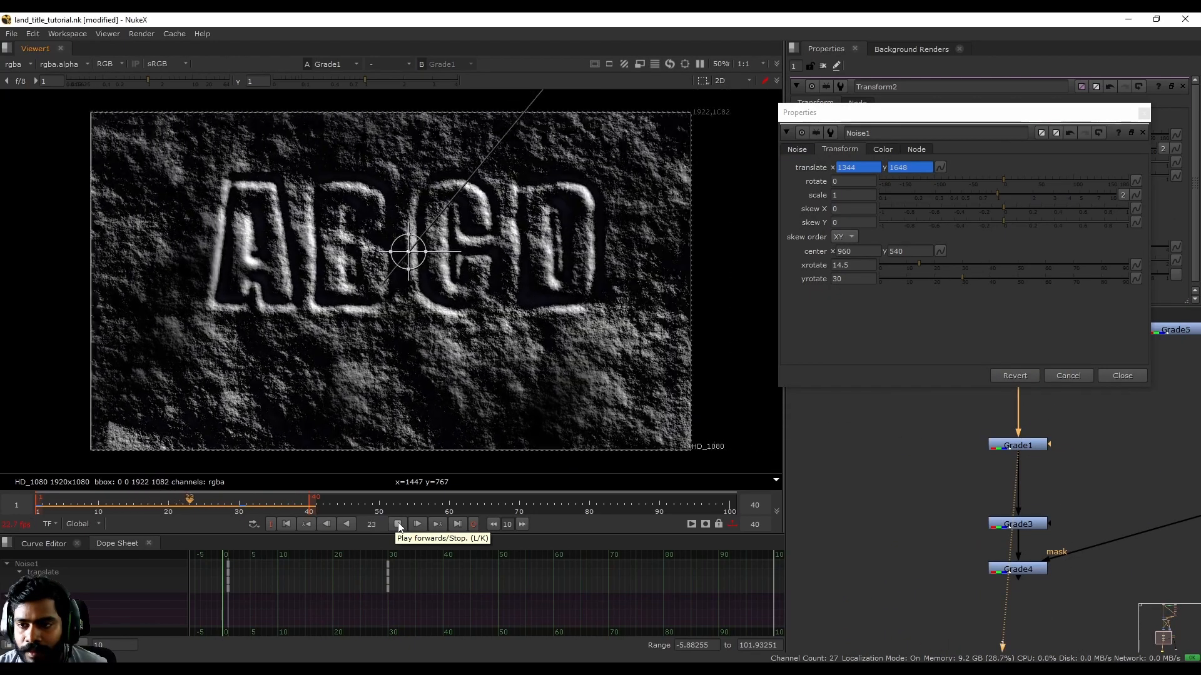
{"action": "left_click", "coordinate": [349, 524]}
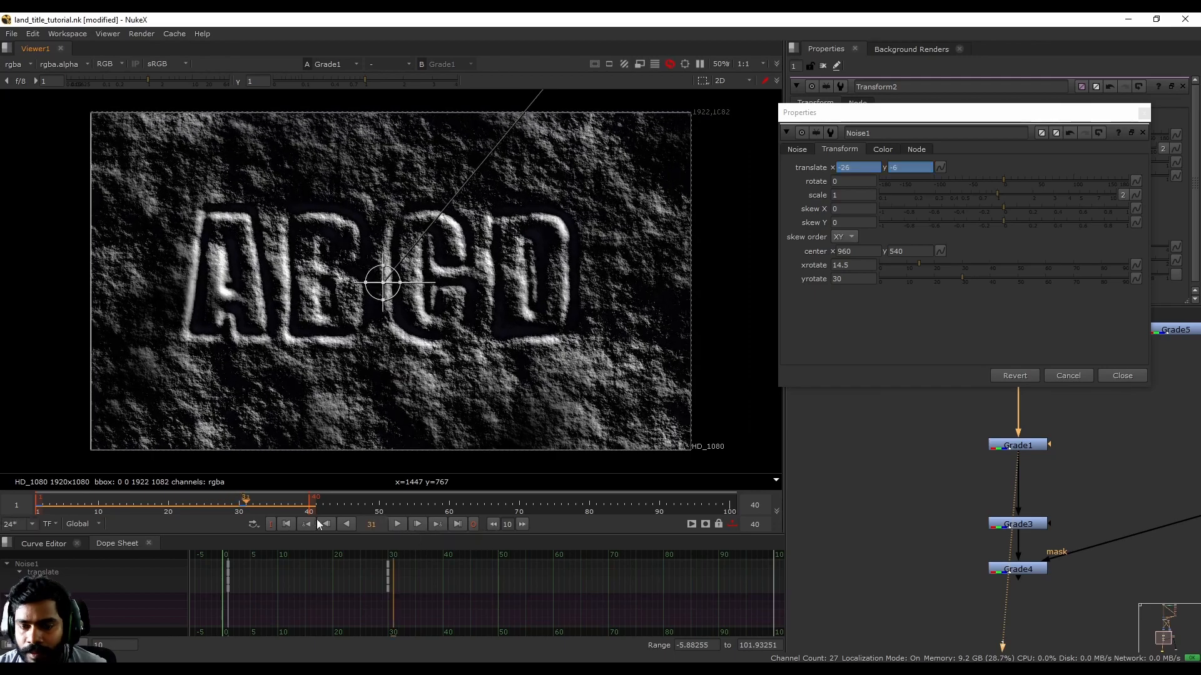
{"action": "left_click_drag", "start_coordinate": [231, 508], "coordinate": [273, 509]}
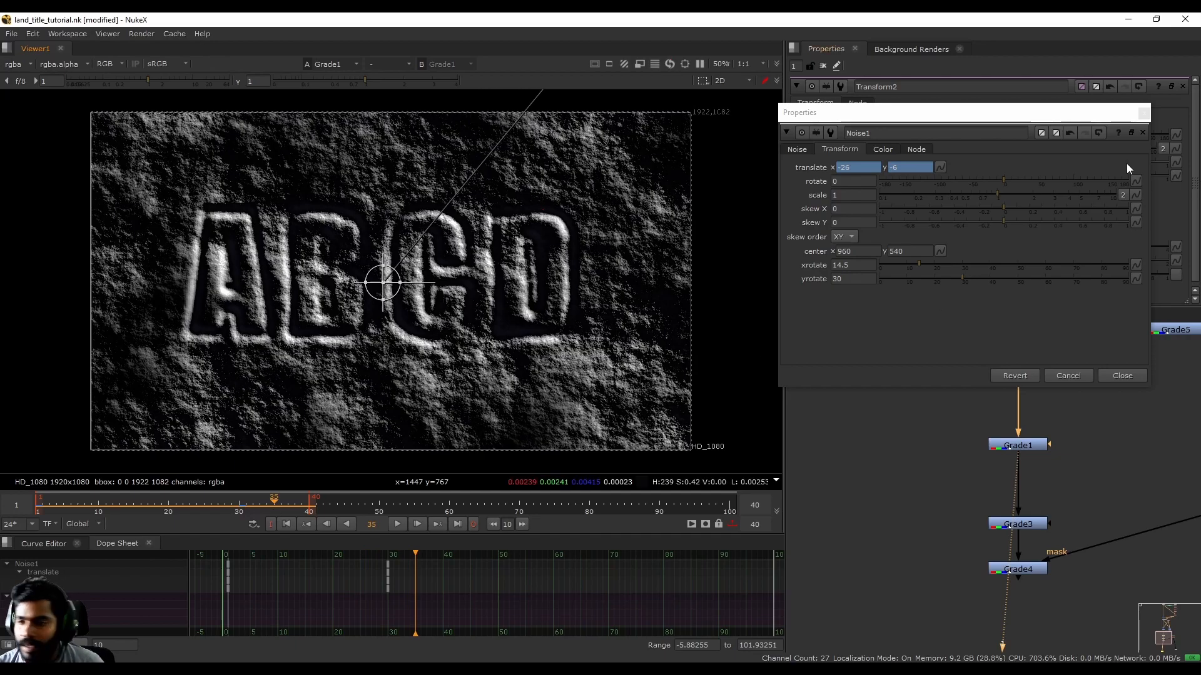
Step: Close Noise1's floating properties and display the outputs of Grade3 and Grade4 in the viewer
{"action": "left_click", "coordinate": [1143, 113]}
{"action": "middle_click_drag", "start_coordinate": [1149, 455], "coordinate": [1089, 399]}
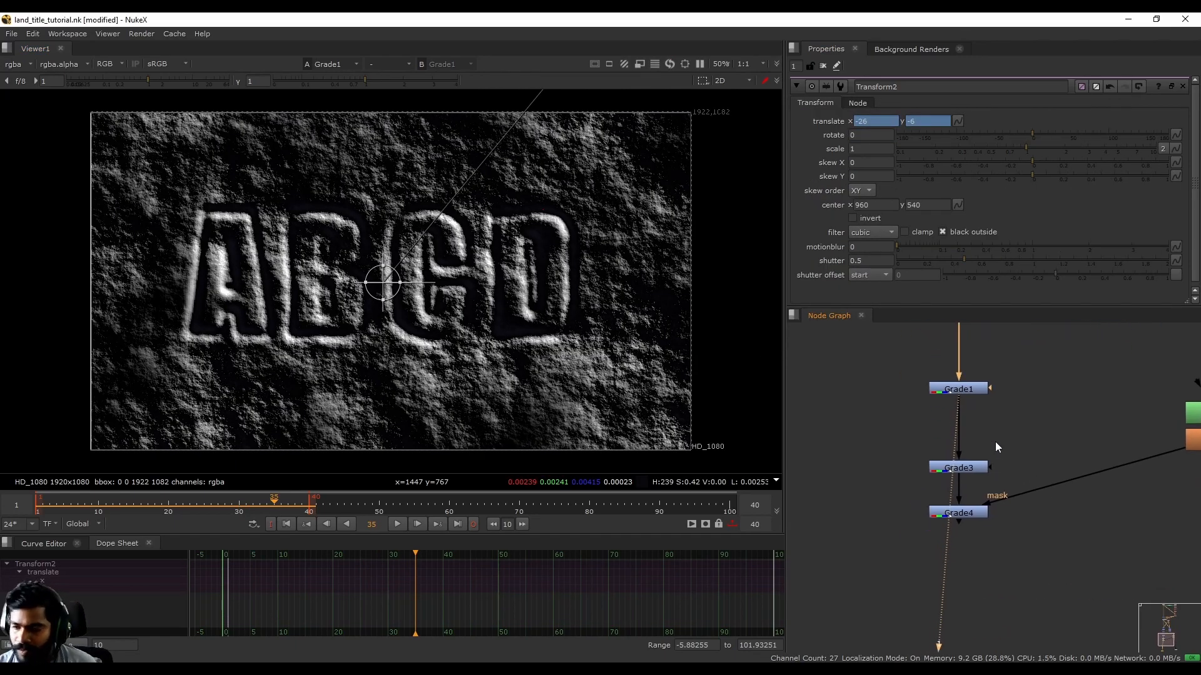
{"action": "middle_click_drag", "start_coordinate": [958, 480], "coordinate": [955, 508]}
{"action": "scroll", "coordinate": [954, 508], "scroll_direction": "up", "scroll_amount": 3}
{"action": "left_click", "coordinate": [962, 491]}
{"action": "key", "text": "1"}
{"action": "left_click", "coordinate": [951, 553]}
{"action": "key", "text": "1"}
{"action": "left_click", "coordinate": [943, 530]}
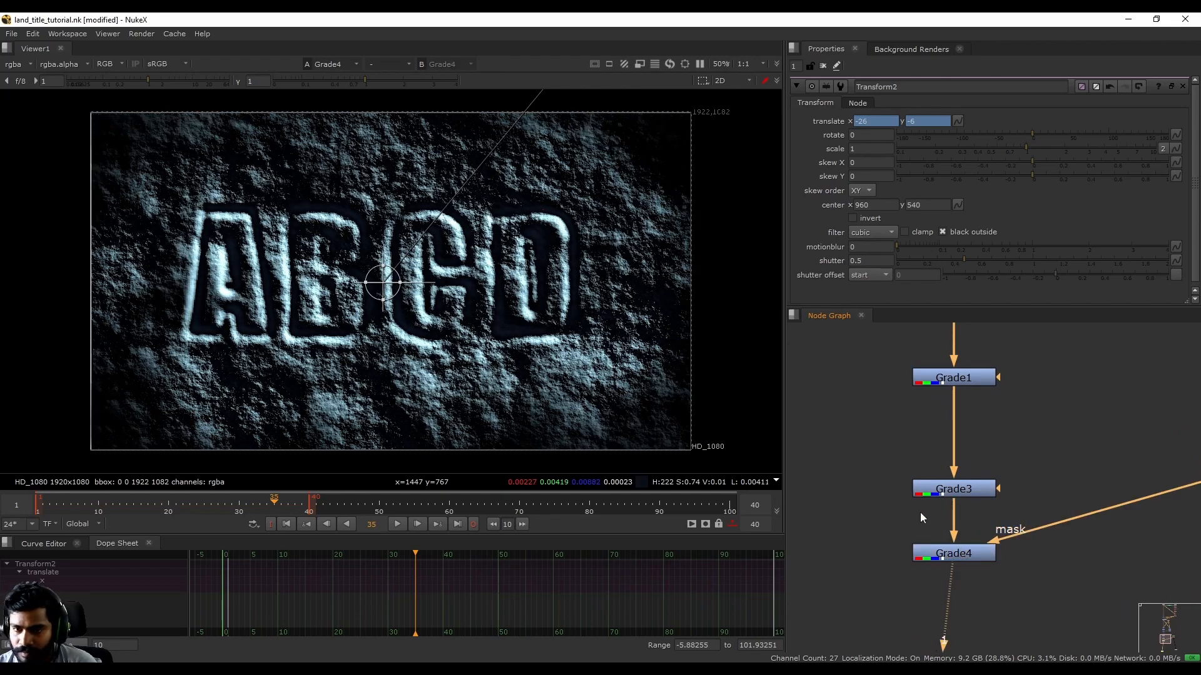
Step: Open Noise1's properties to review the keyframed translate that drives the link
{"action": "scroll", "coordinate": [943, 527], "scroll_direction": "down", "scroll_amount": 3}
{"action": "middle_click_drag", "start_coordinate": [969, 439], "coordinate": [913, 516]}
{"action": "middle_click_drag", "start_coordinate": [932, 456], "coordinate": [917, 563]}
{"action": "middle_click_drag", "start_coordinate": [978, 419], "coordinate": [964, 537]}
{"action": "mouse_move", "coordinate": [1039, 401]}
{"action": "middle_mouse_down"}
{"action": "mouse_move", "coordinate": [1022, 491]}
{"action": "mouse_move", "coordinate": [1038, 421]}
{"action": "middle_mouse_up"}
{"action": "middle_click_drag", "start_coordinate": [968, 460], "coordinate": [981, 479]}
{"action": "middle_click_drag", "start_coordinate": [1007, 366], "coordinate": [993, 496]}
{"action": "scroll", "coordinate": [1035, 452], "scroll_direction": "up", "scroll_amount": 3}
{"action": "scroll", "coordinate": [1031, 475], "scroll_direction": "down", "scroll_amount": 1}
{"action": "left_click", "coordinate": [818, 432]}
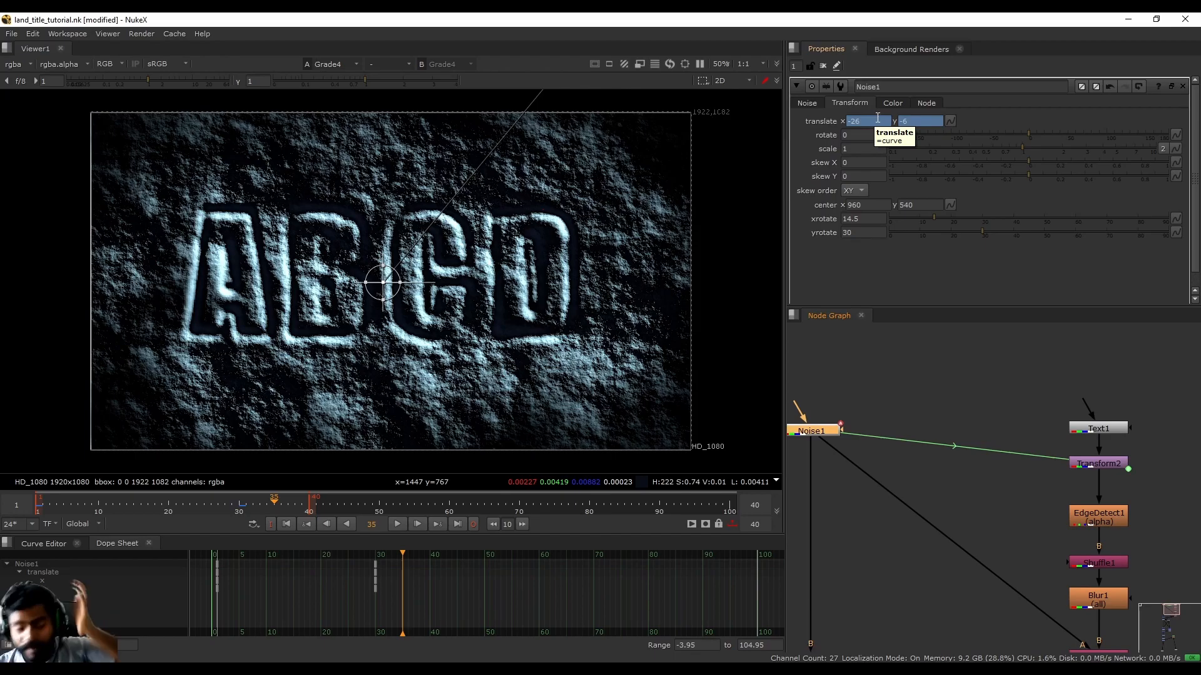
Step: Examine the node graph around the link from Noise1 to Transform2 and the branch below Text1
{"action": "middle_click_drag", "start_coordinate": [864, 470], "coordinate": [907, 463]}
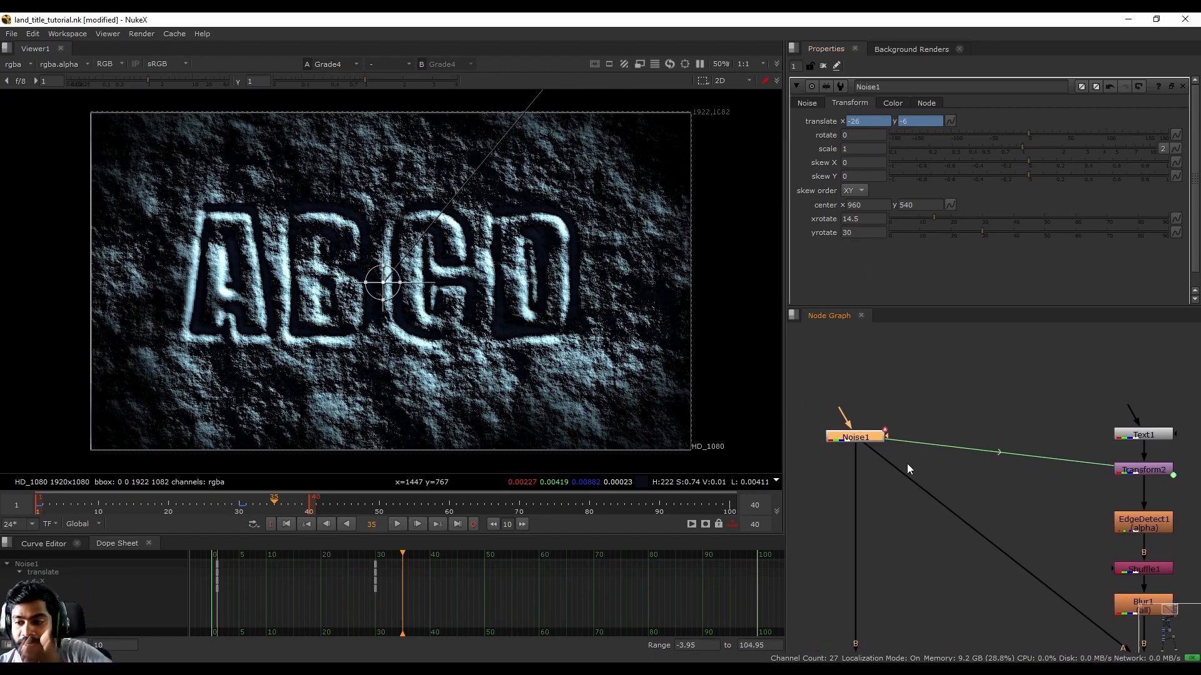
{"action": "scroll", "coordinate": [1153, 477], "scroll_direction": "up", "scroll_amount": 3}
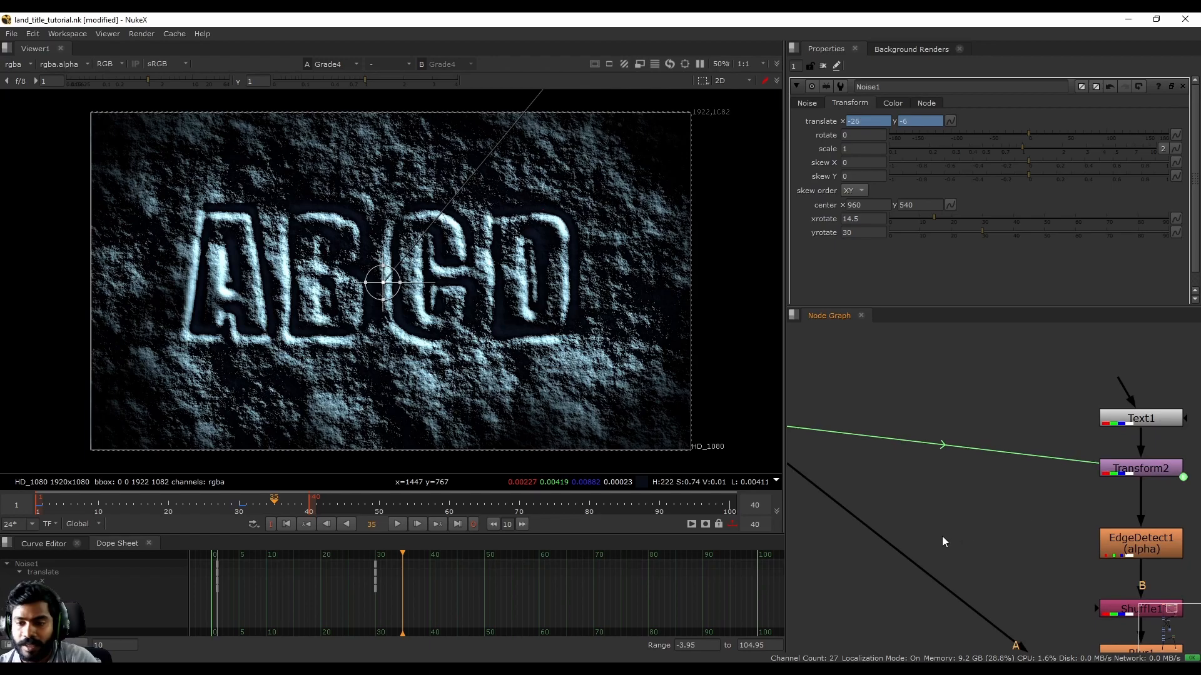
{"action": "scroll", "coordinate": [1063, 447], "scroll_direction": "down", "scroll_amount": 3}
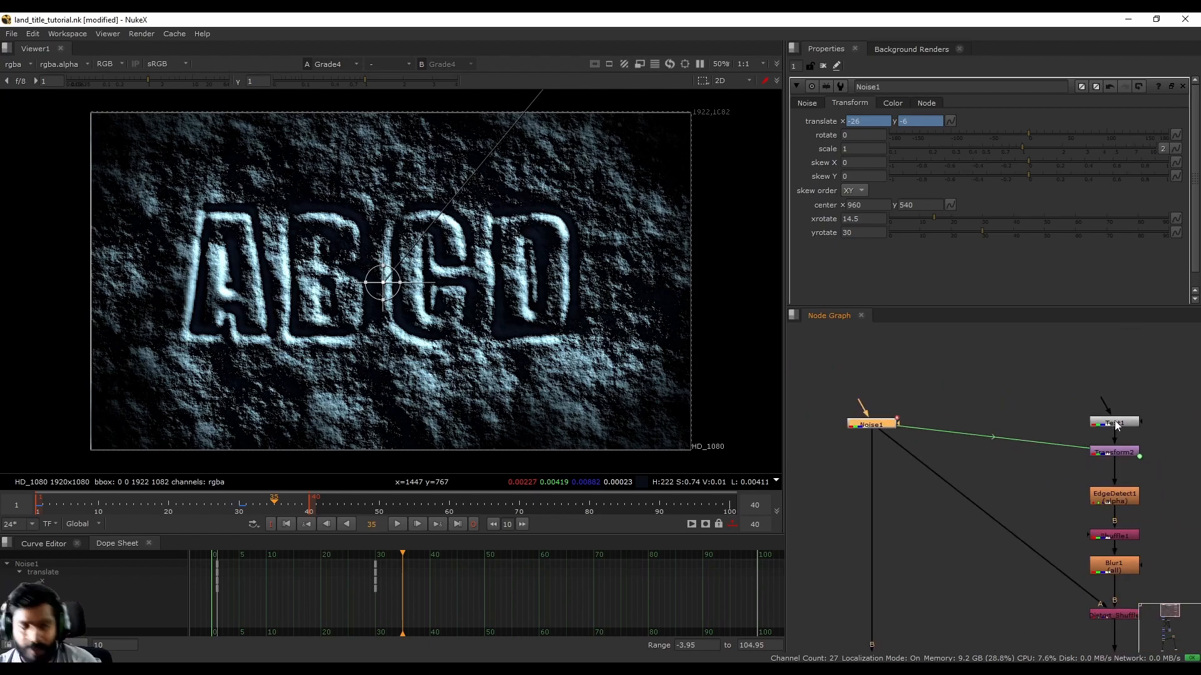
{"action": "middle_click_drag", "start_coordinate": [1025, 582], "coordinate": [954, 444]}
{"action": "scroll", "coordinate": [954, 445], "scroll_direction": "down", "scroll_amount": 3}
{"action": "middle_click_drag", "start_coordinate": [872, 350], "coordinate": [882, 470]}
{"action": "scroll", "coordinate": [881, 470], "scroll_direction": "up", "scroll_amount": 4}
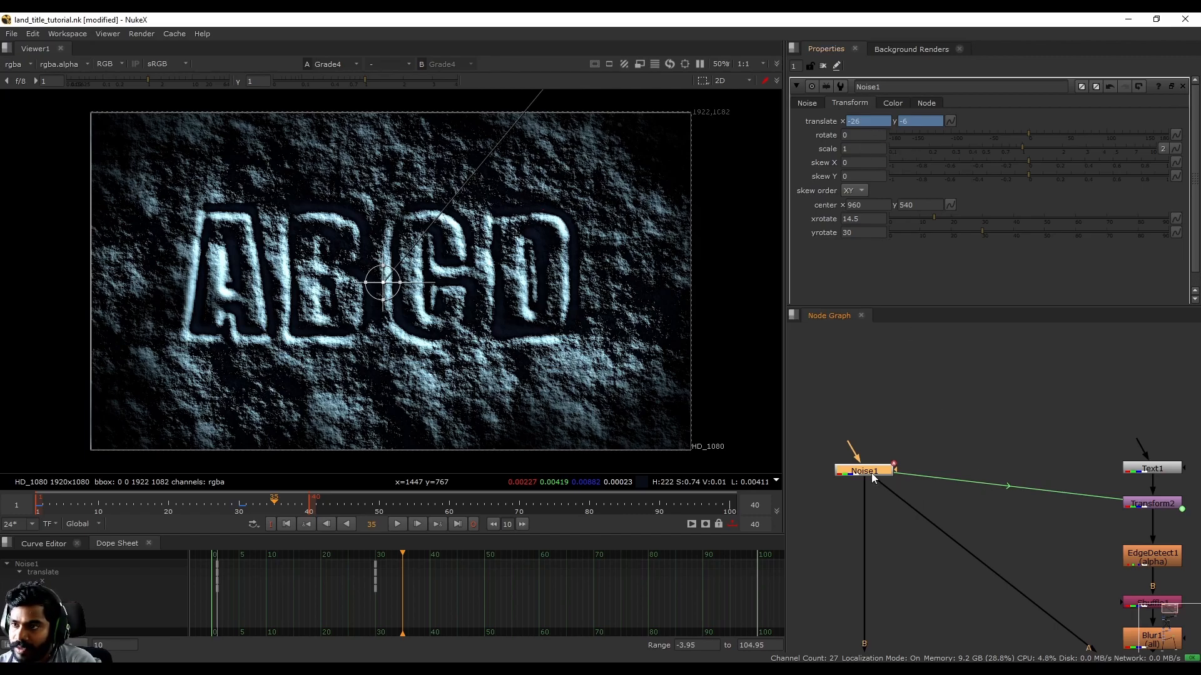
Step: Open Transform2's properties to review its linked translate, and look over the nodes further down the graph
{"action": "middle_click_drag", "start_coordinate": [1034, 497], "coordinate": [963, 481]}
{"action": "double_click", "coordinate": [1082, 488]}
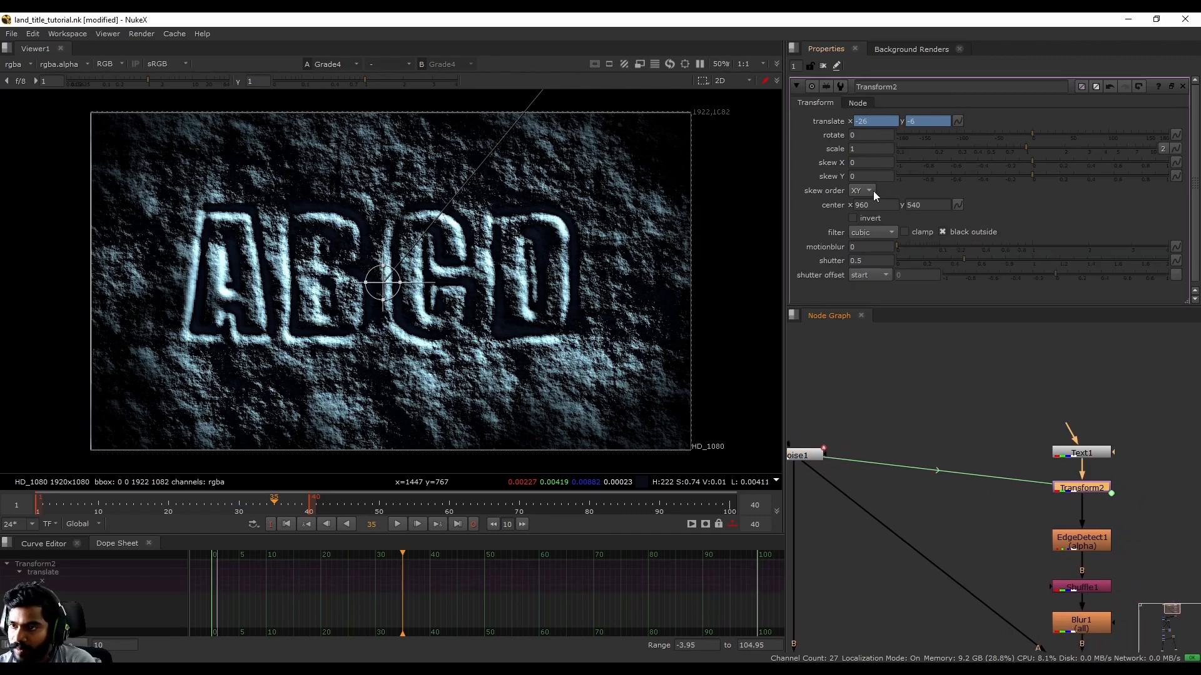
{"action": "left_click", "coordinate": [935, 506]}
{"action": "middle_click_drag", "start_coordinate": [945, 574], "coordinate": [1022, 399]}
{"action": "scroll", "coordinate": [1021, 398], "scroll_direction": "down", "scroll_amount": 3}
{"action": "middle_click_drag", "start_coordinate": [993, 538], "coordinate": [1033, 379]}
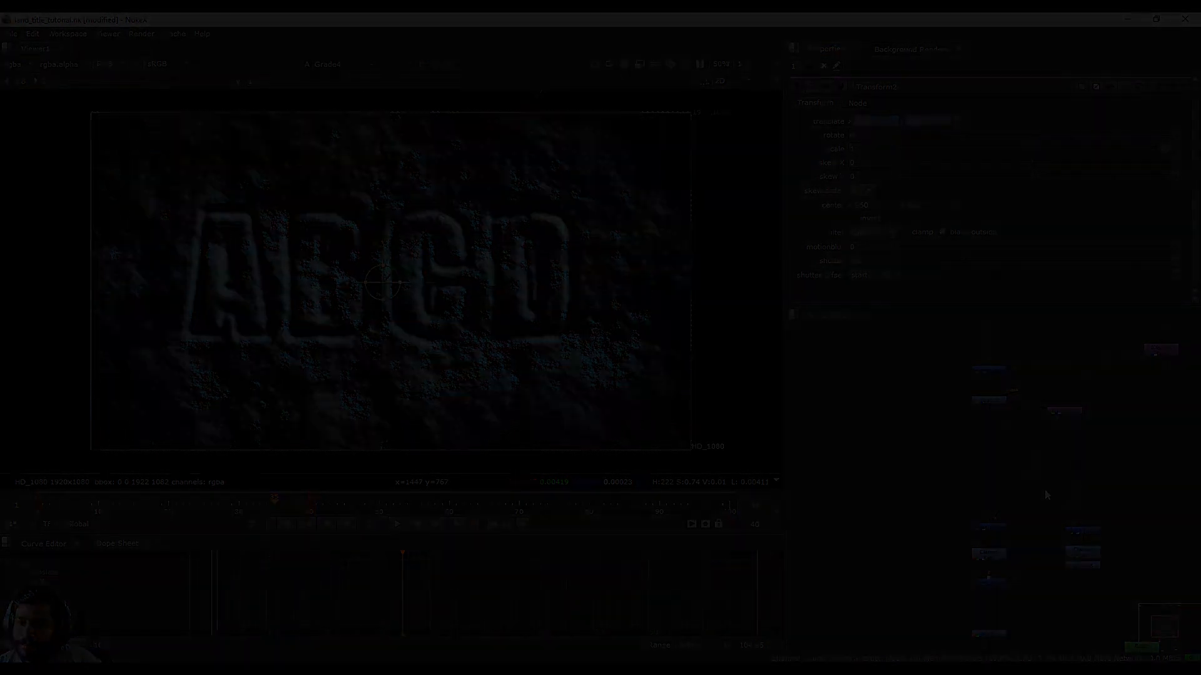